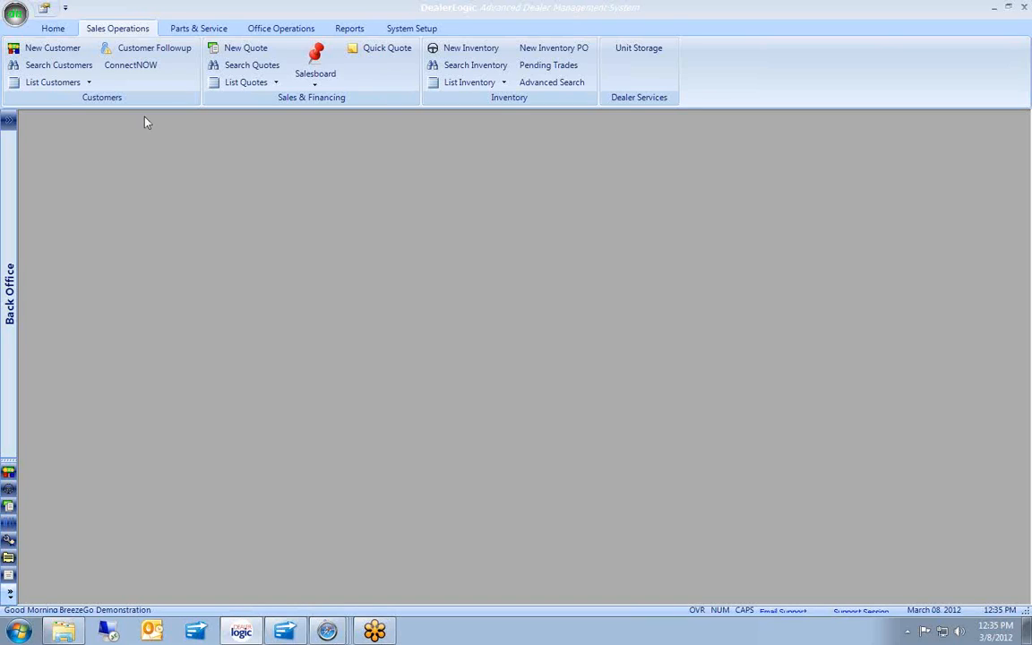
Add a new customer with their full name and phone number, and save the record.
left_click(49, 52)
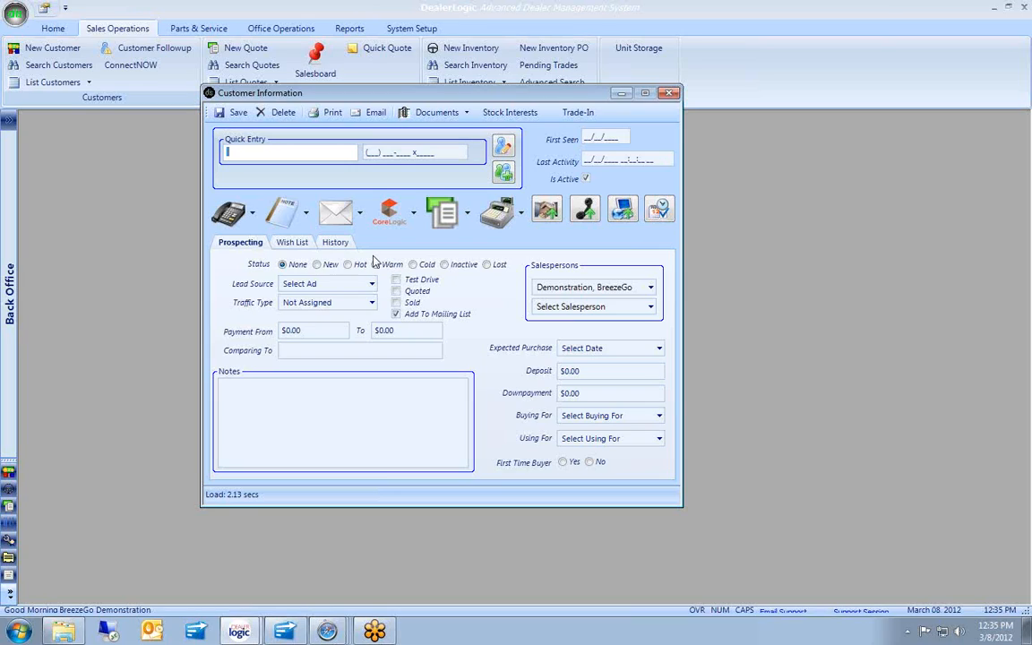
type("Bob Smith")
key("Tab")
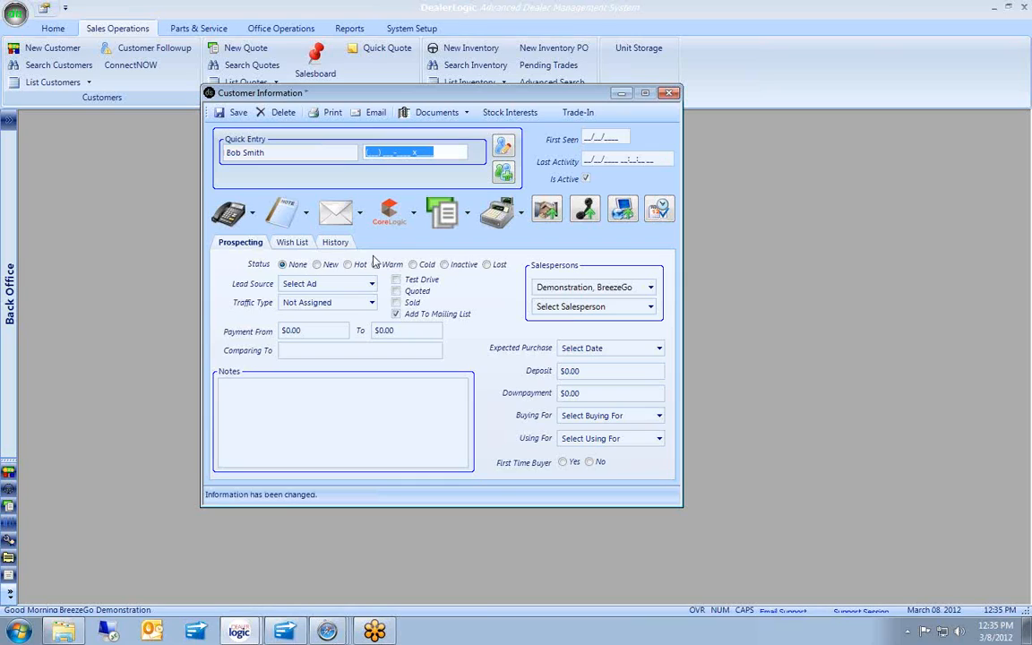
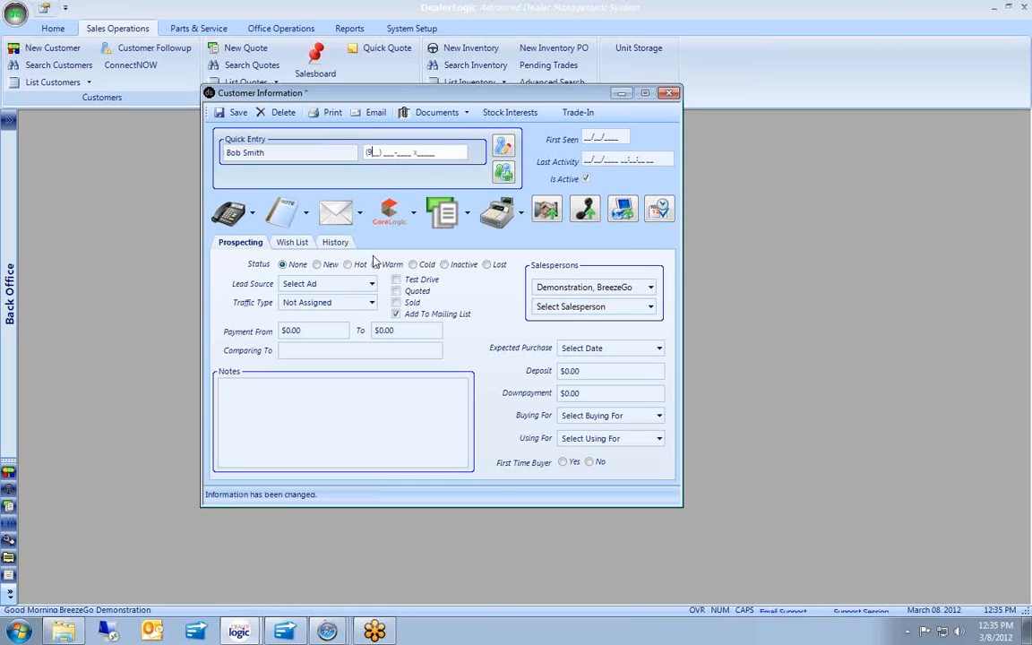
left_click(239, 114)
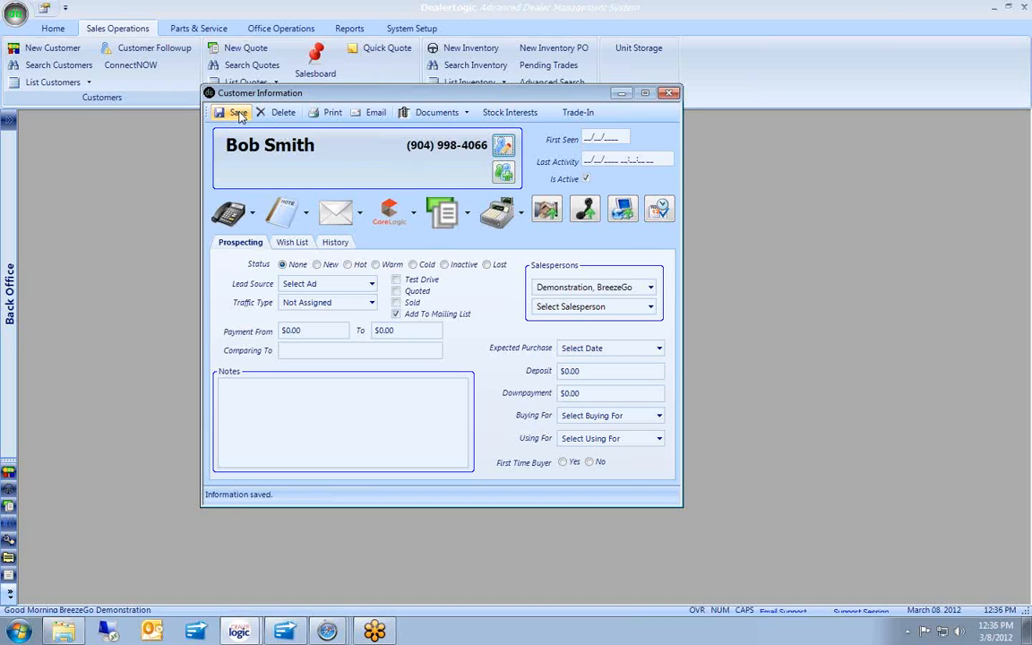
Set the wish list to a Class A Winnebago, locate matching inventory and print the report.
left_click(295, 243)
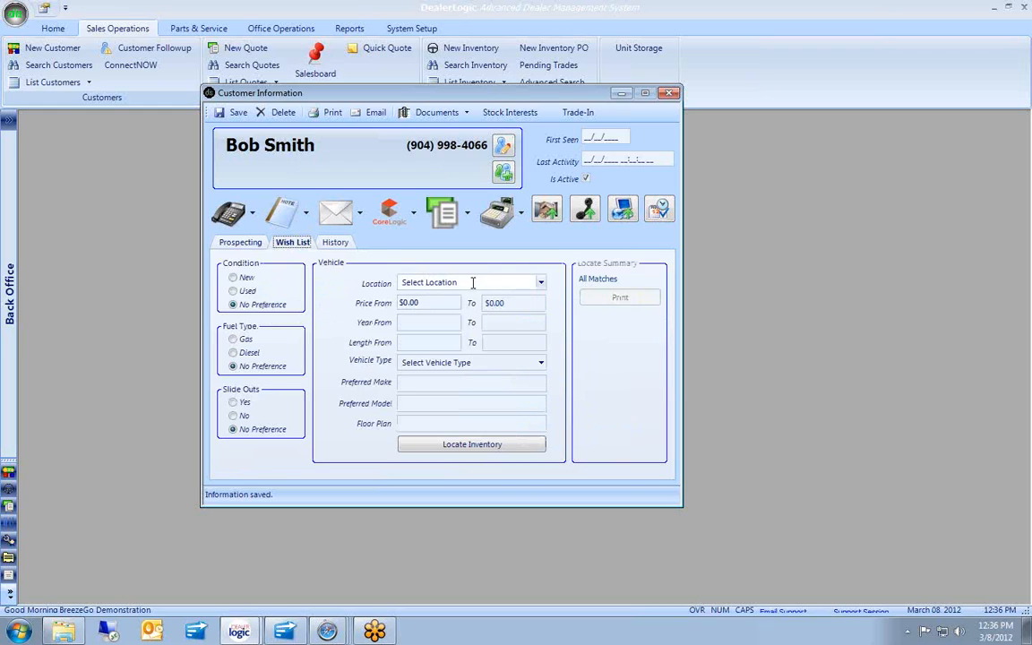
left_click(540, 362)
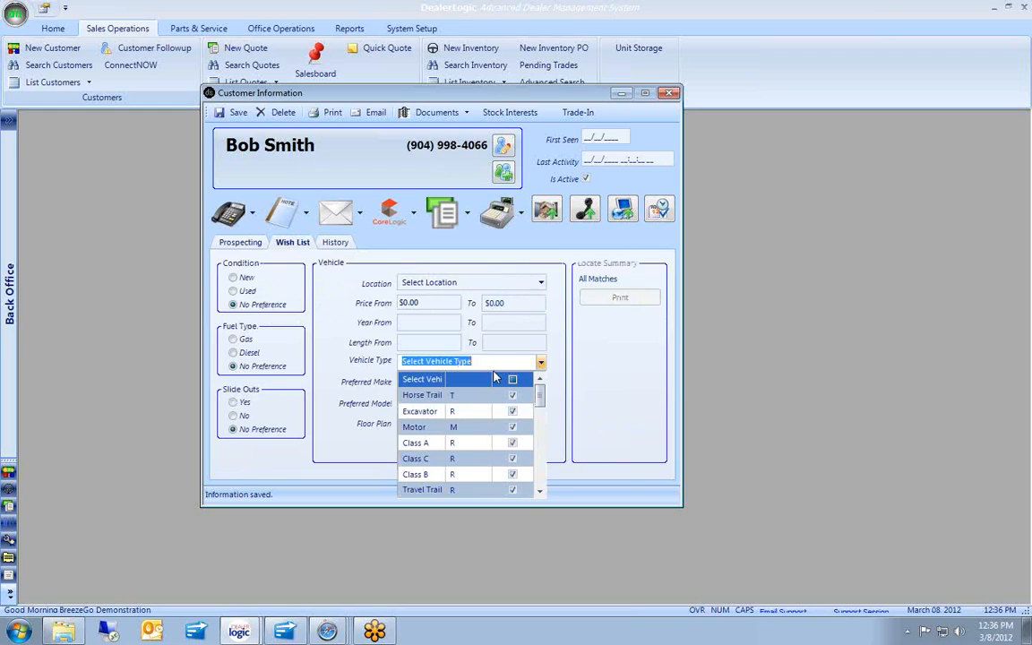
left_click(414, 443)
left_click(412, 382)
type("Winnebago")
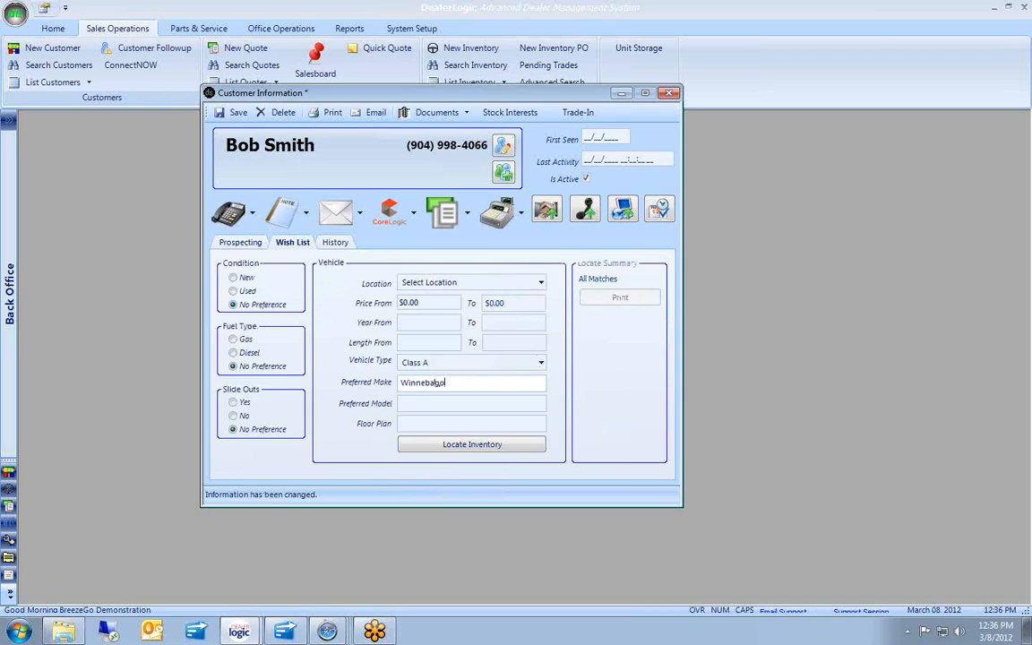
key("Tab")
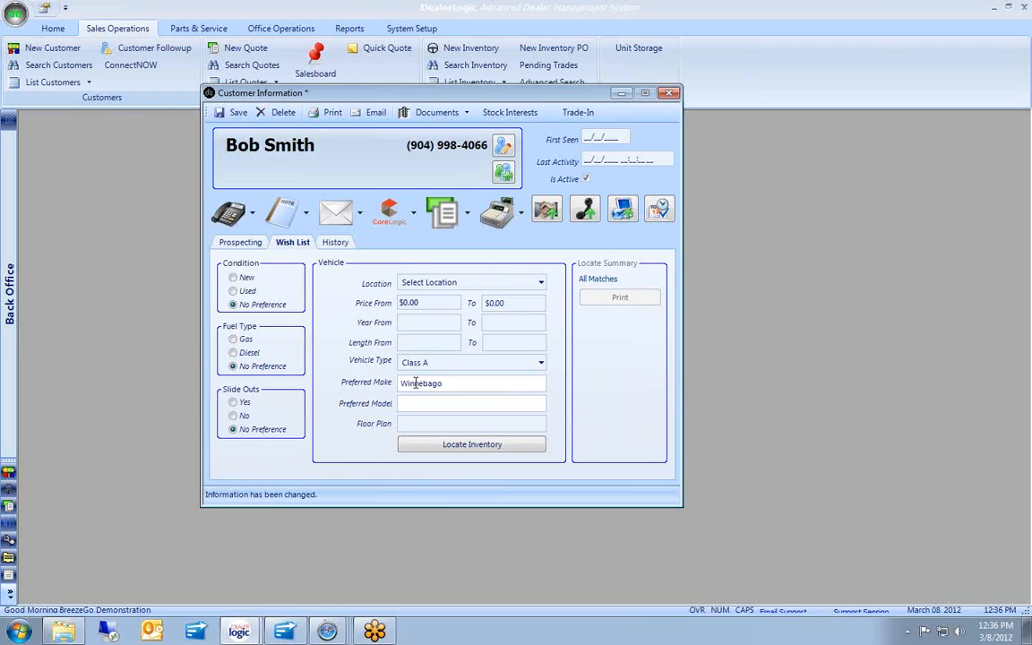
left_click(460, 444)
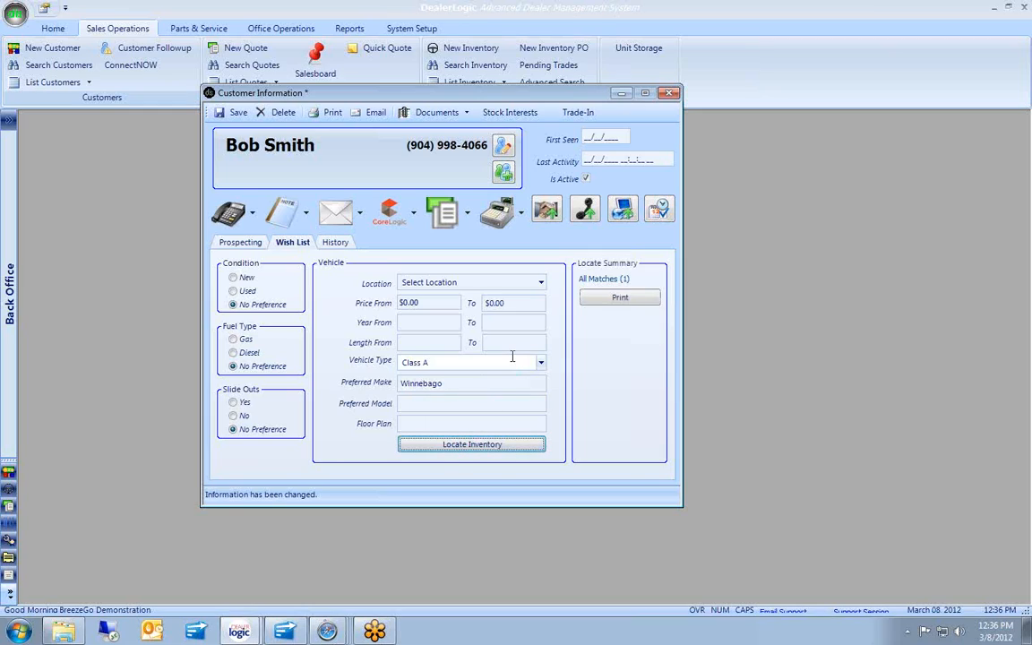
left_click(618, 298)
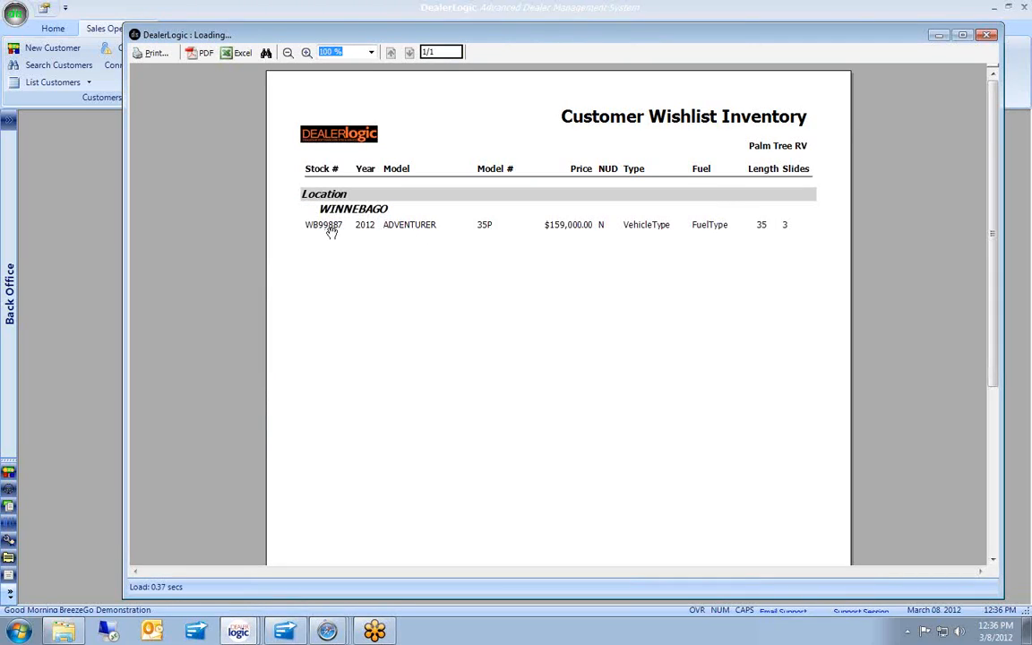
Start a new quote with stock WB99887, the 2012 Winnebago Adventurer at $159,000.
left_click(989, 36)
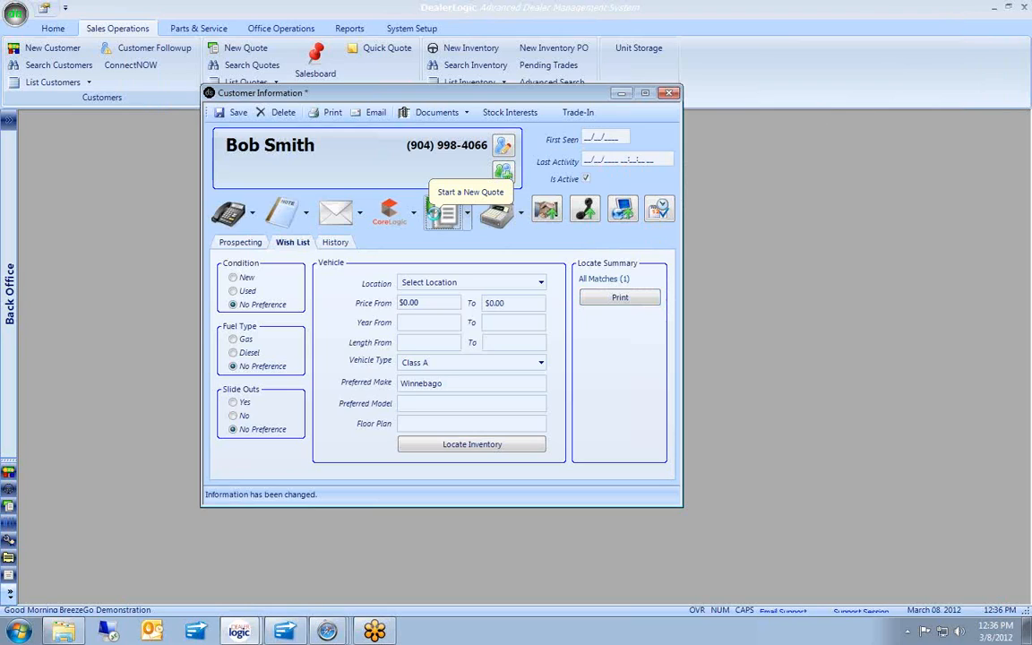
left_click(444, 214)
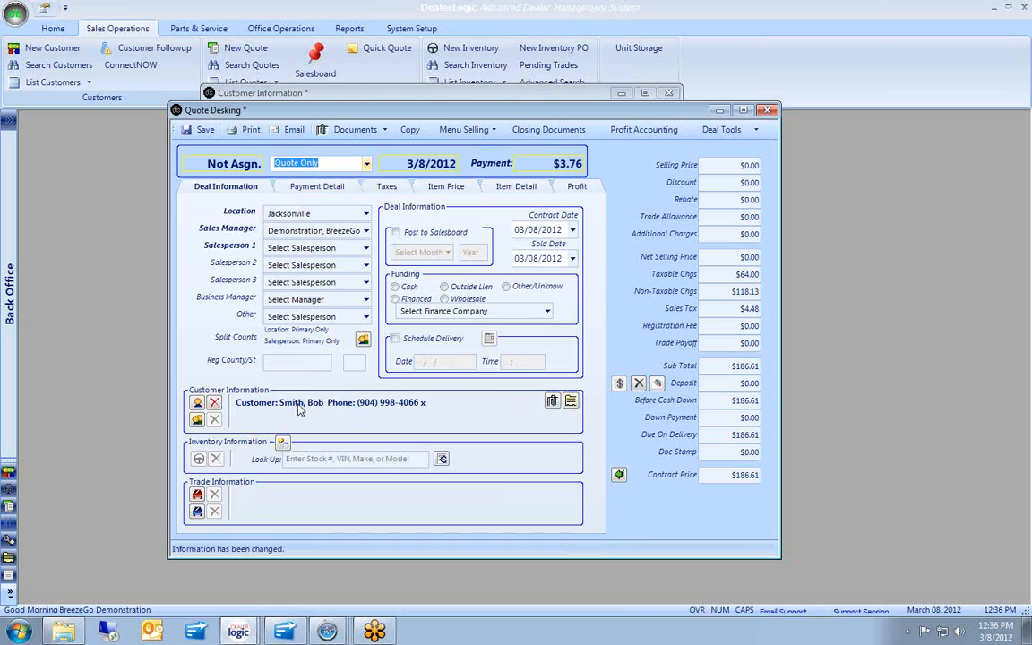
left_click(315, 458)
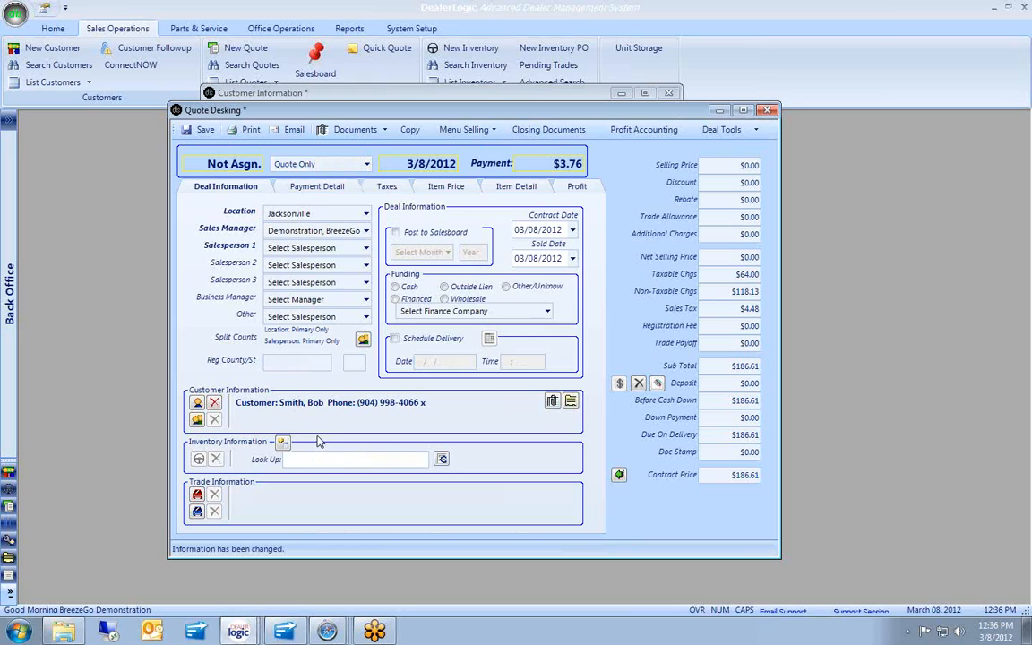
type("wb99887")
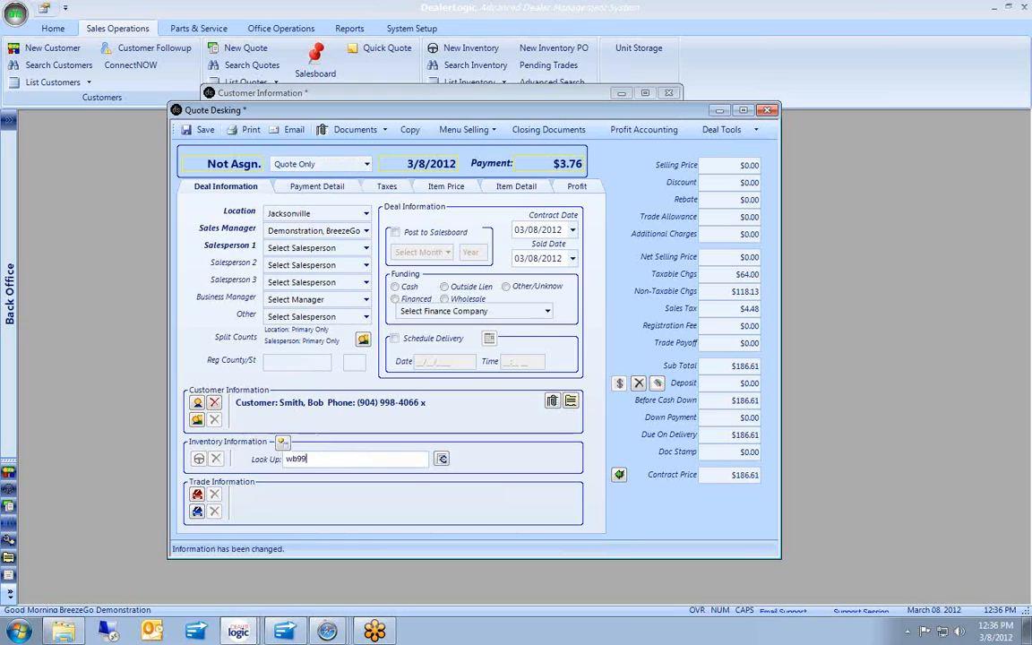
left_click(443, 458)
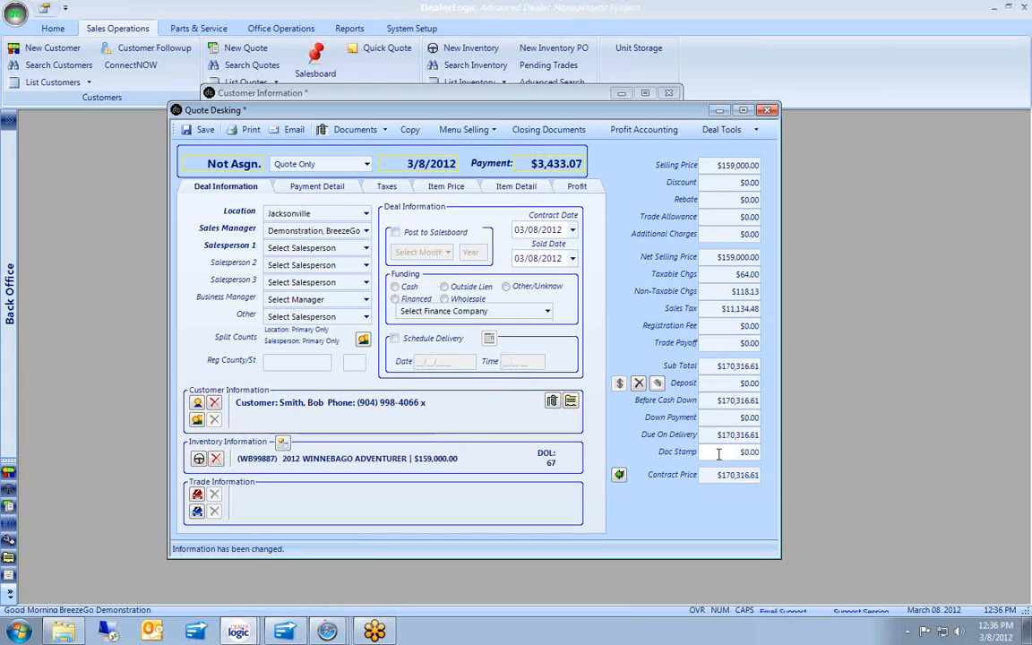
Apply a $20,000 discount to the deal, leaving the rebate empty.
left_click(578, 188)
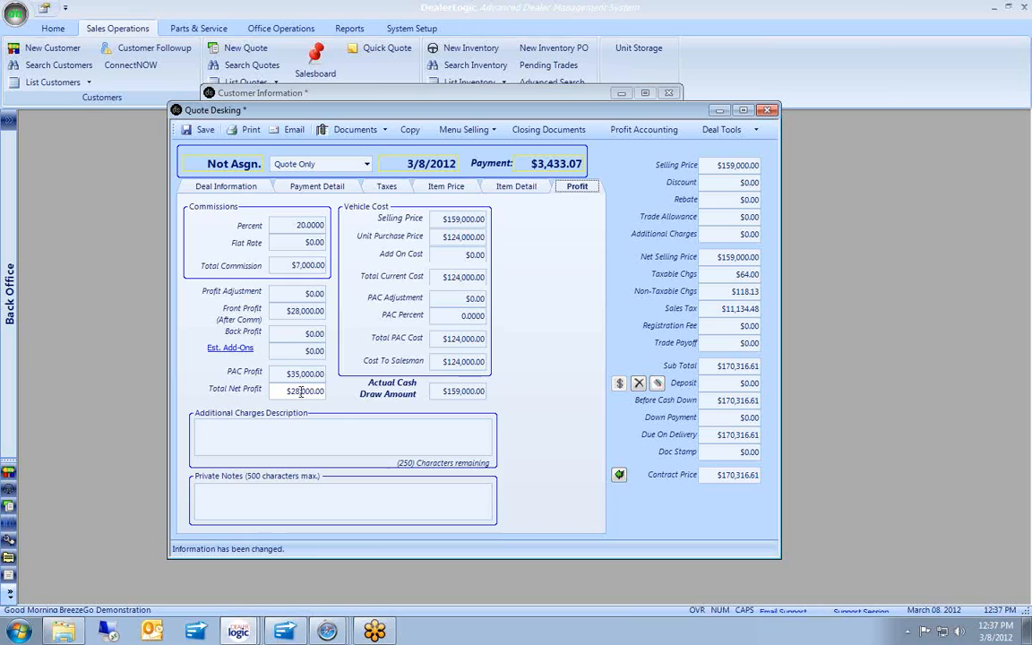
left_click(730, 182)
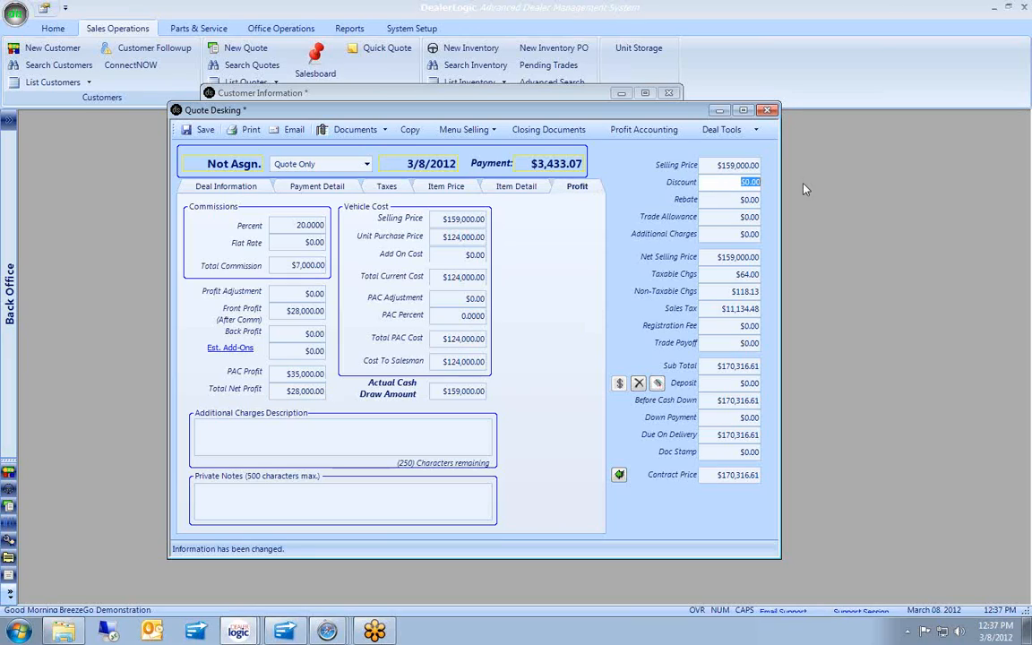
type("20000")
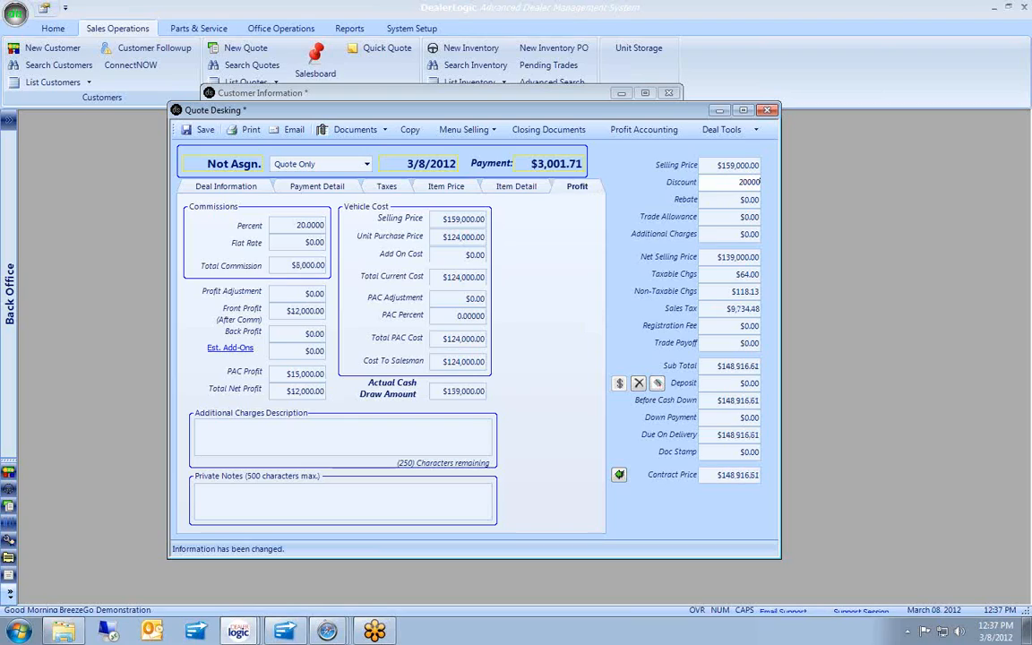
key("Tab")
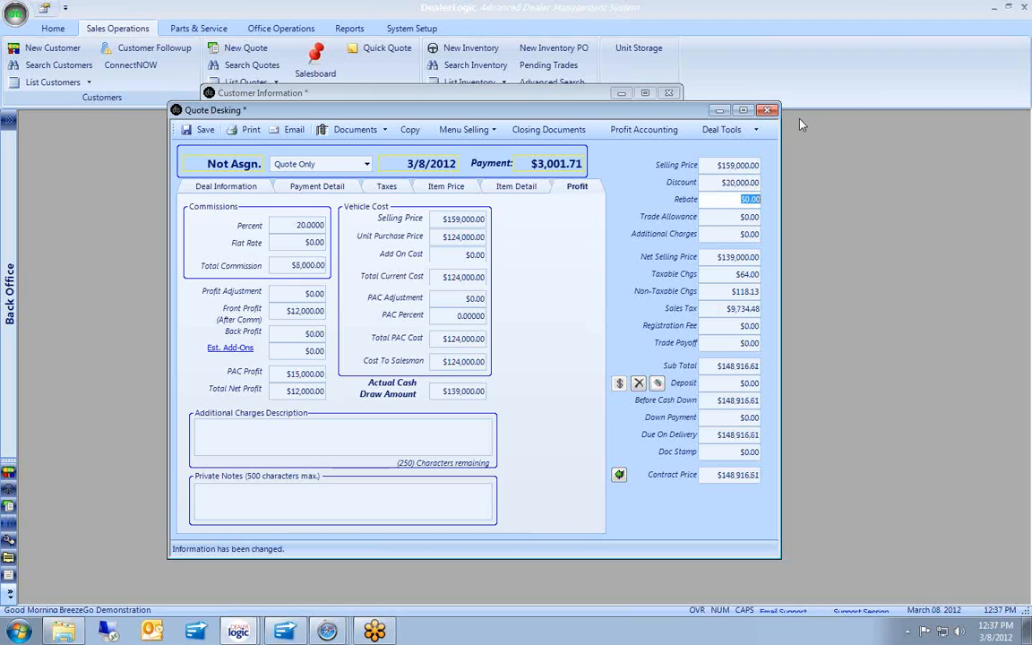
left_click(736, 256)
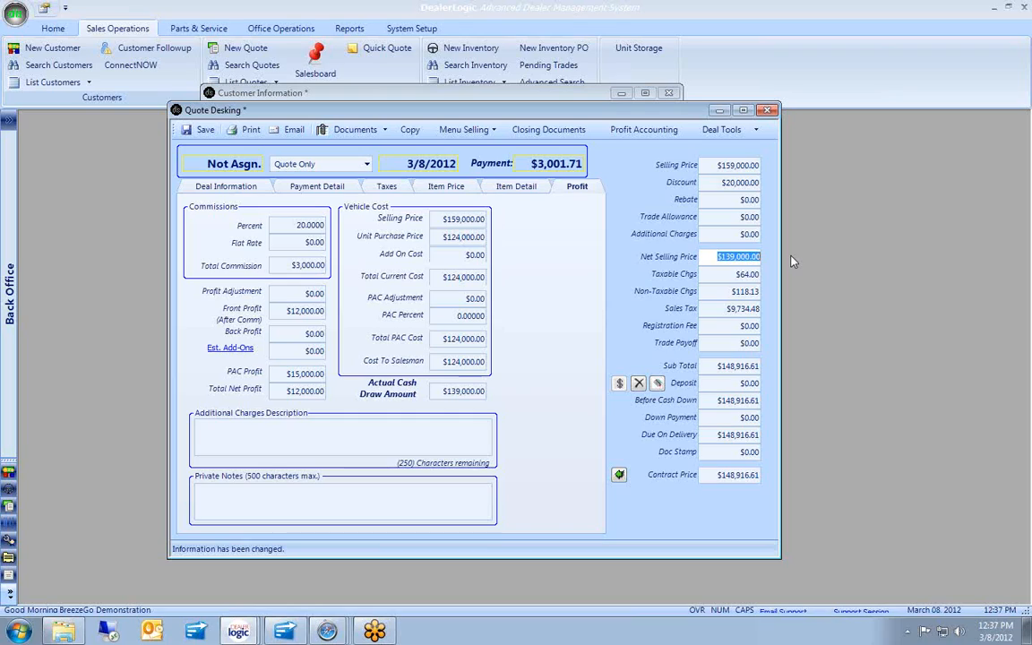
Set a 240-month term at 3.99 APR for a $901.62 payment, and save the quote.
left_click(329, 190)
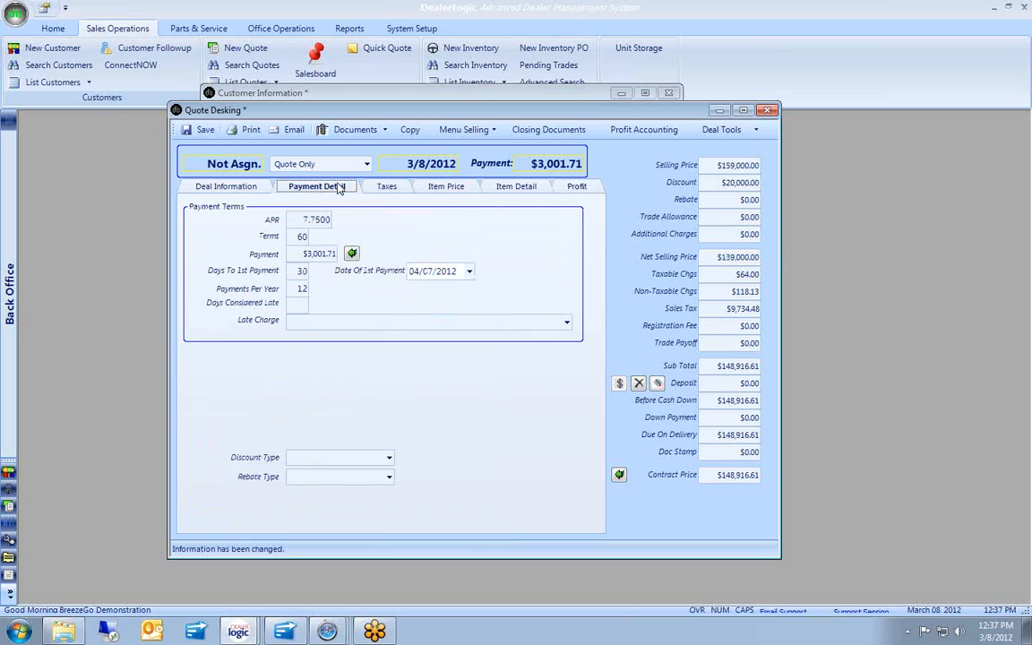
double_click(302, 235)
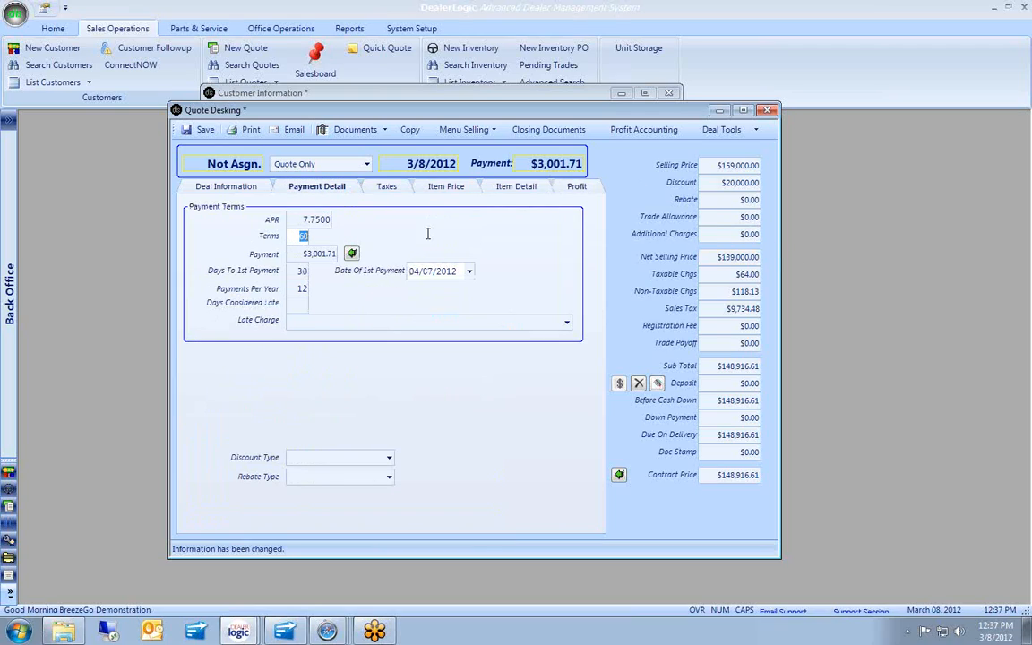
type("240")
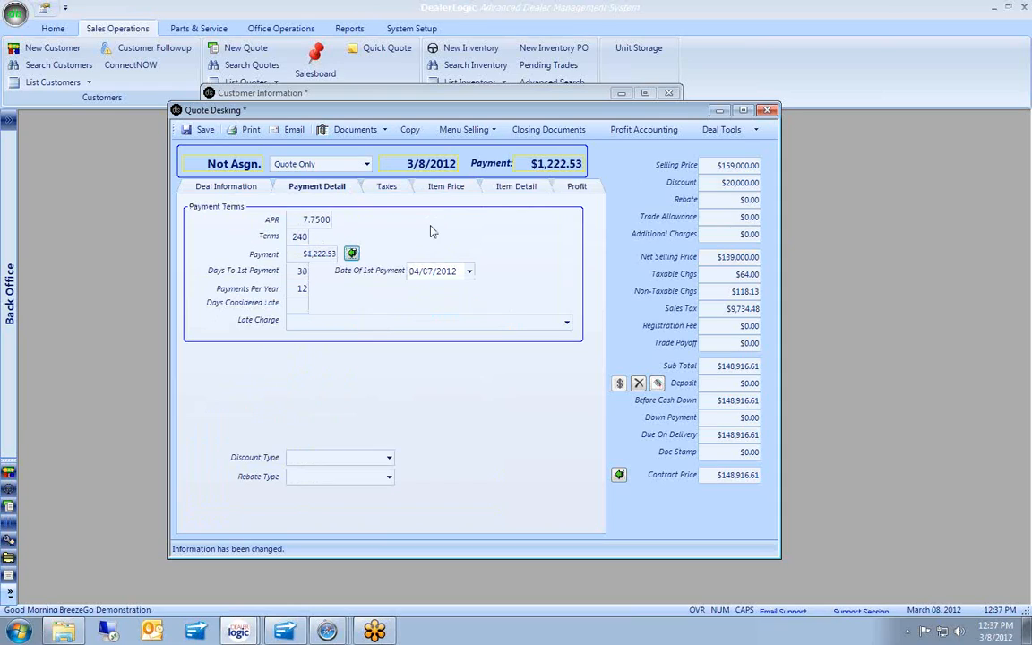
double_click(297, 215)
type("3.99")
key("Tab")
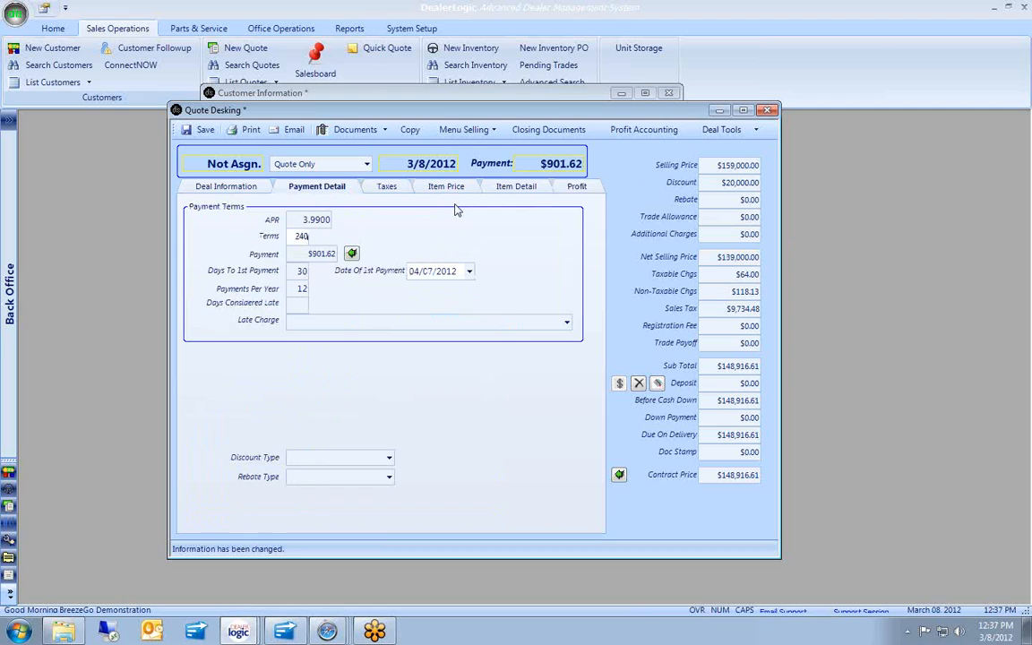
left_click(203, 130)
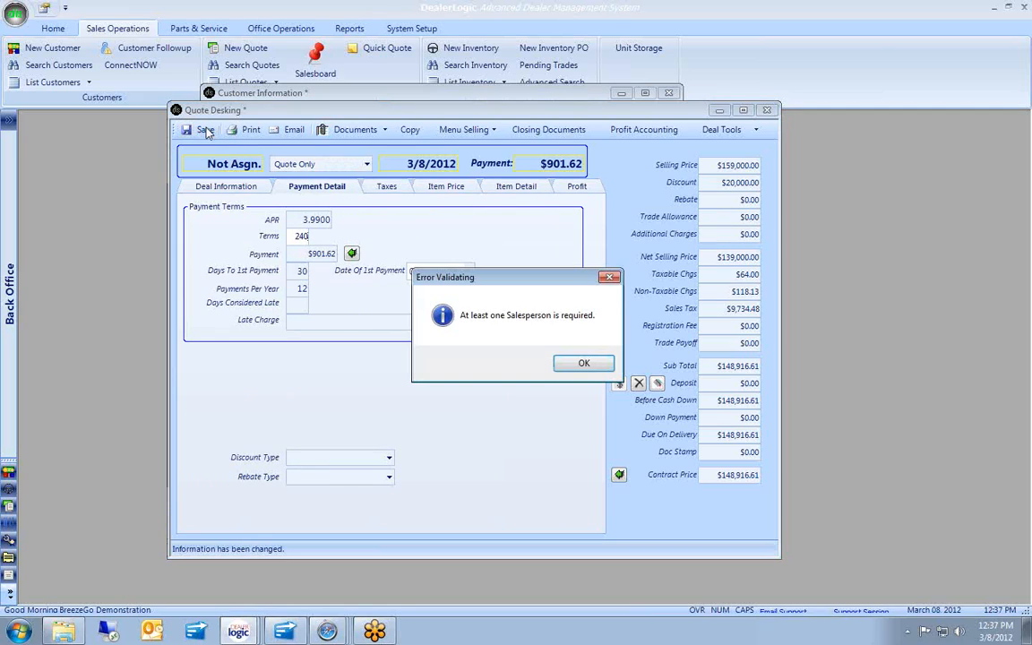
Dismiss the error, pick a Salesperson 1 on Deal Information, and save the quote.
left_click(582, 363)
left_click(260, 188)
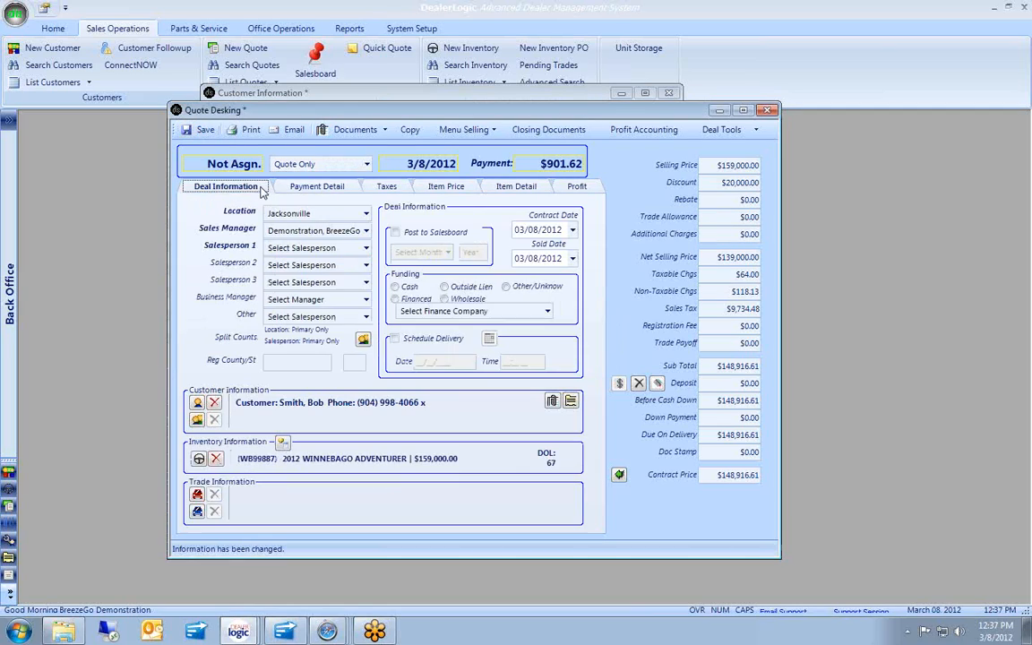
left_click(313, 247)
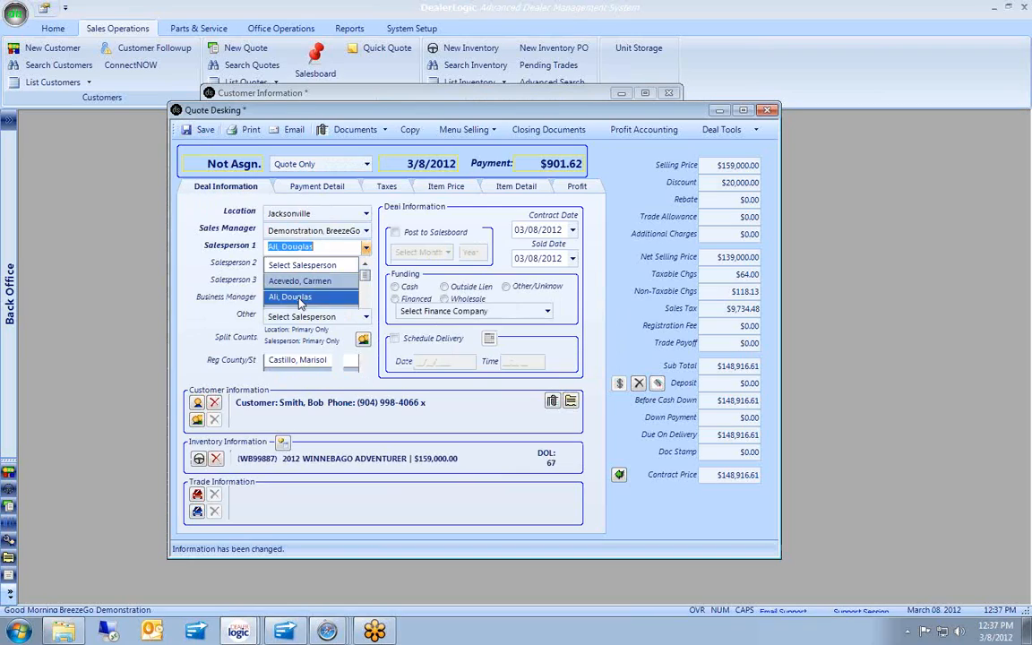
left_click(300, 298)
left_click(205, 129)
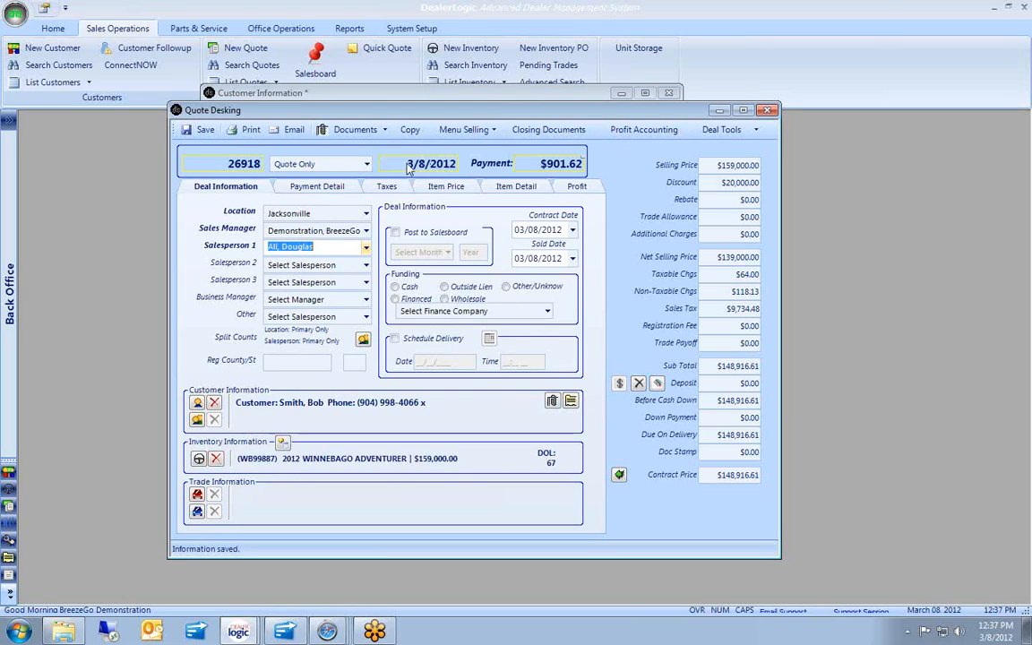
Set the deal status to Delivered and mark it financed through ANCHOR BANK.
left_click(336, 164)
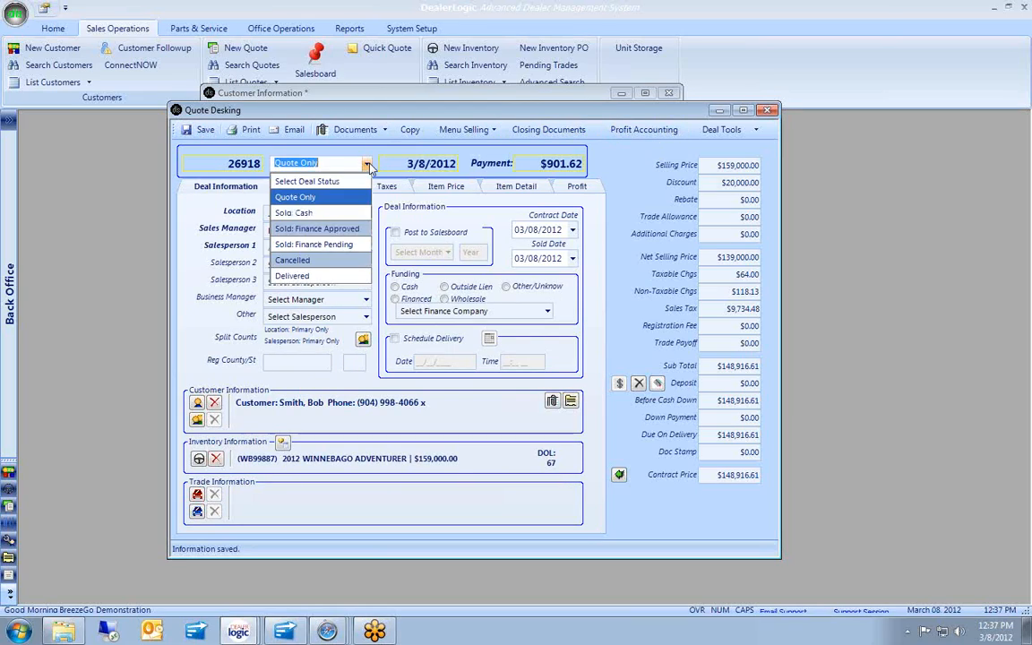
left_click(309, 275)
left_click(627, 366)
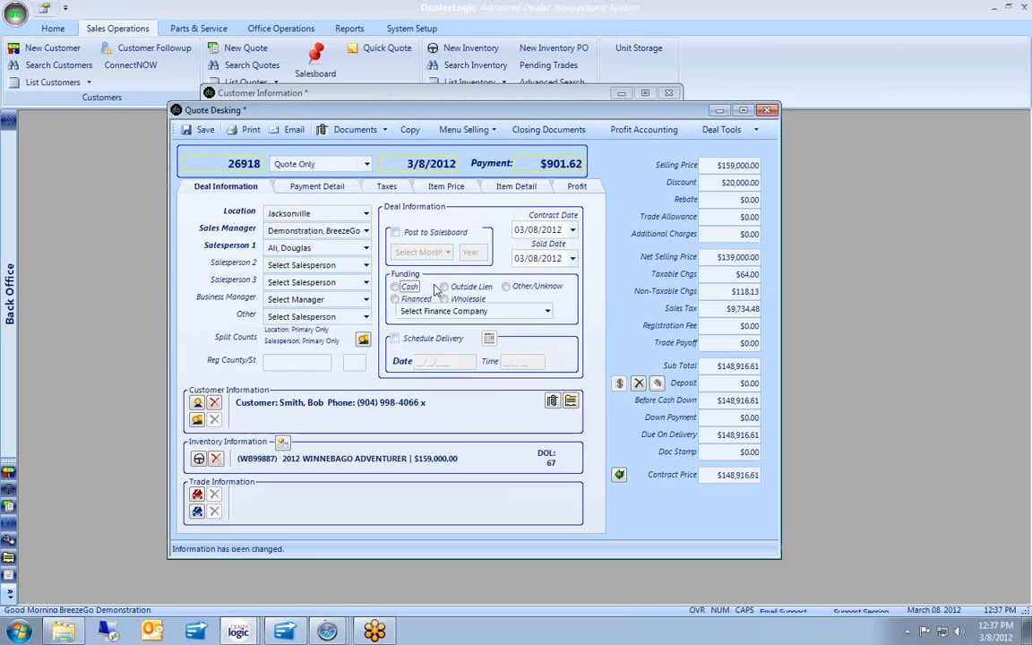
left_click(395, 299)
left_click(545, 311)
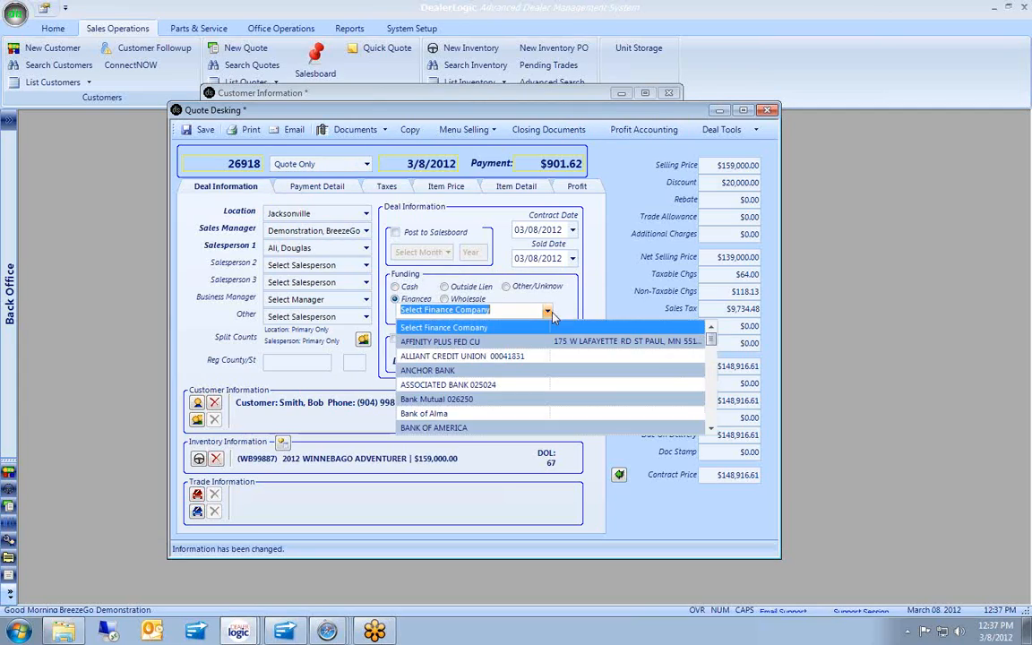
left_click(430, 370)
Post the deal to the salesboard, schedule delivery for 03/08/2012, reselect Delivered and save.
left_click(395, 232)
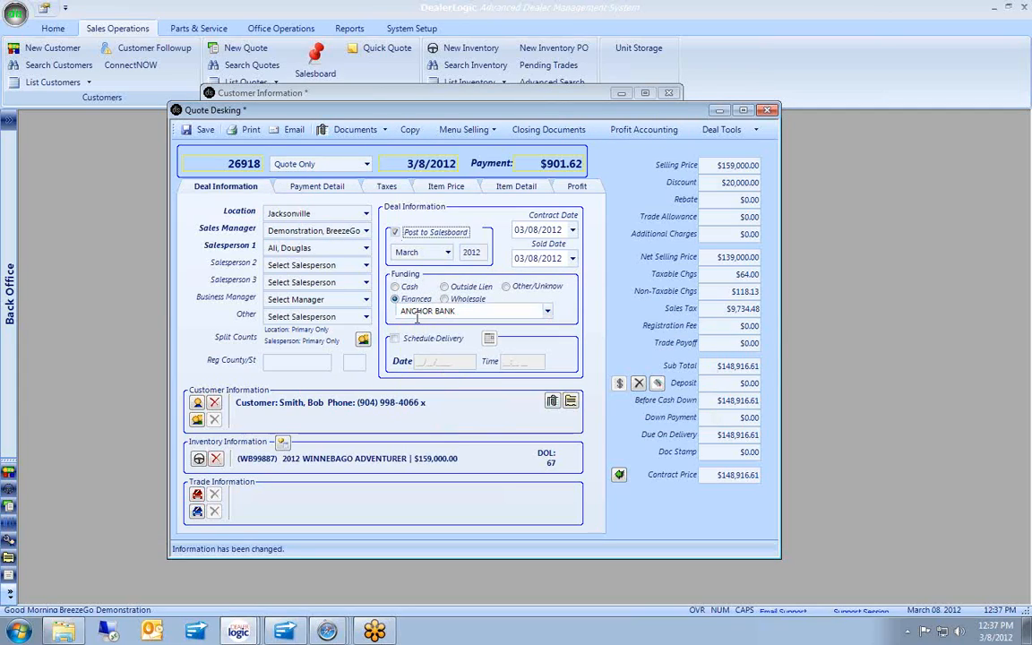
left_click(395, 339)
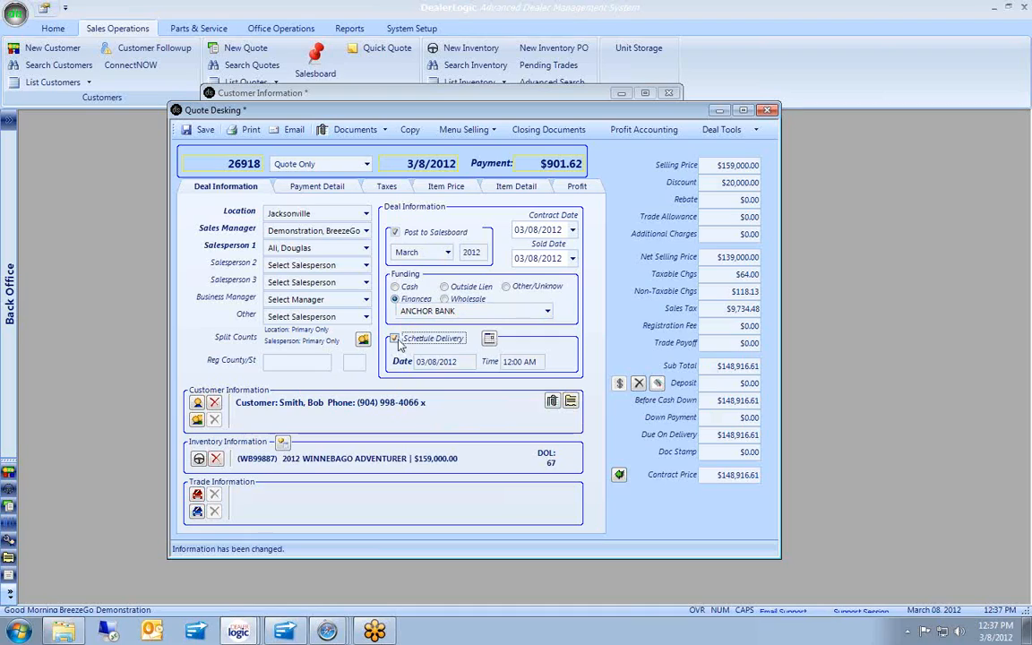
left_click(319, 164)
left_click(300, 276)
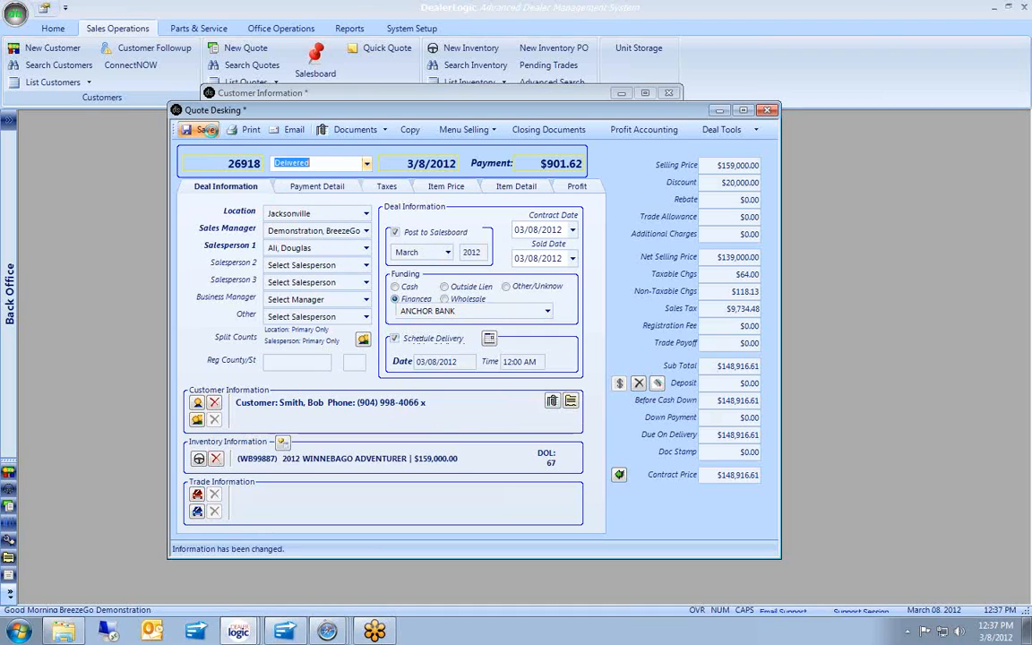
left_click(206, 131)
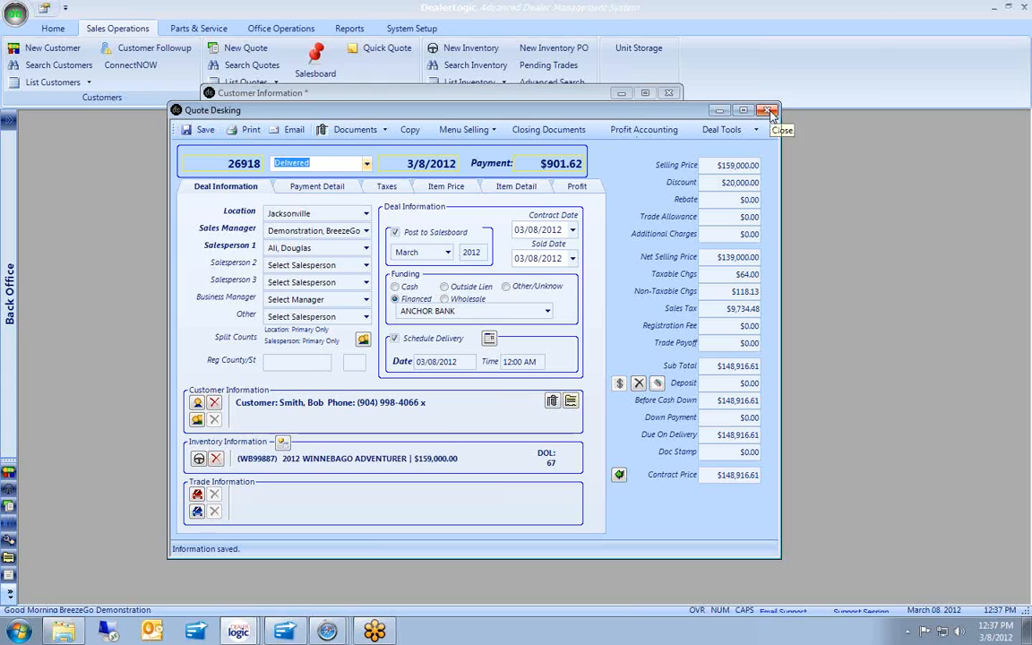
Review the deal's Back Profit and Commissions tabs in Profit Accounting ($15,000 gross, $0.00 commissions).
left_click(659, 130)
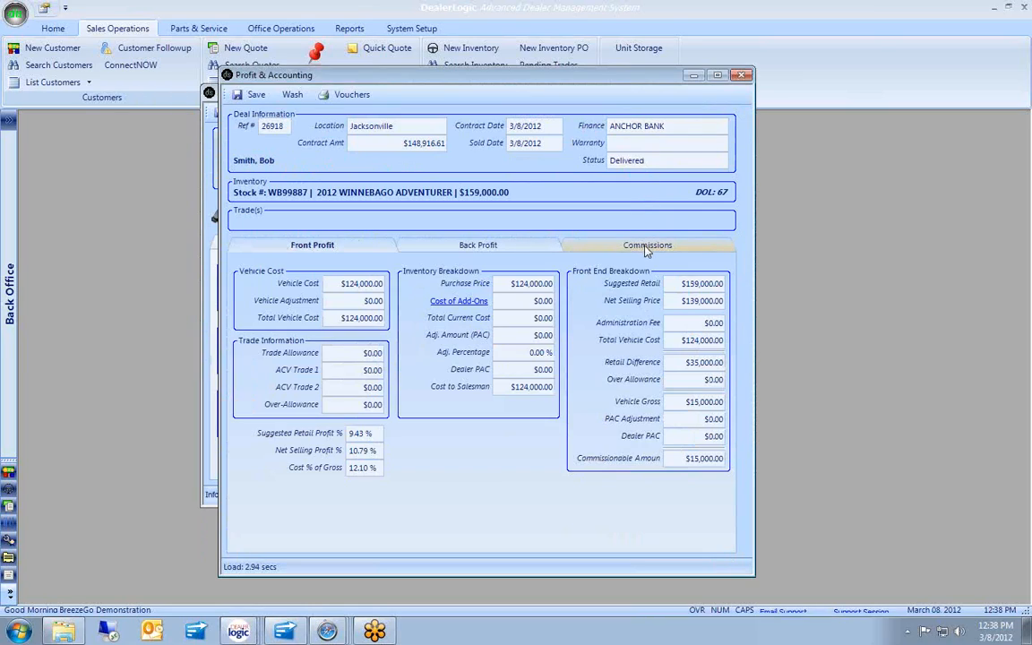
left_click(554, 251)
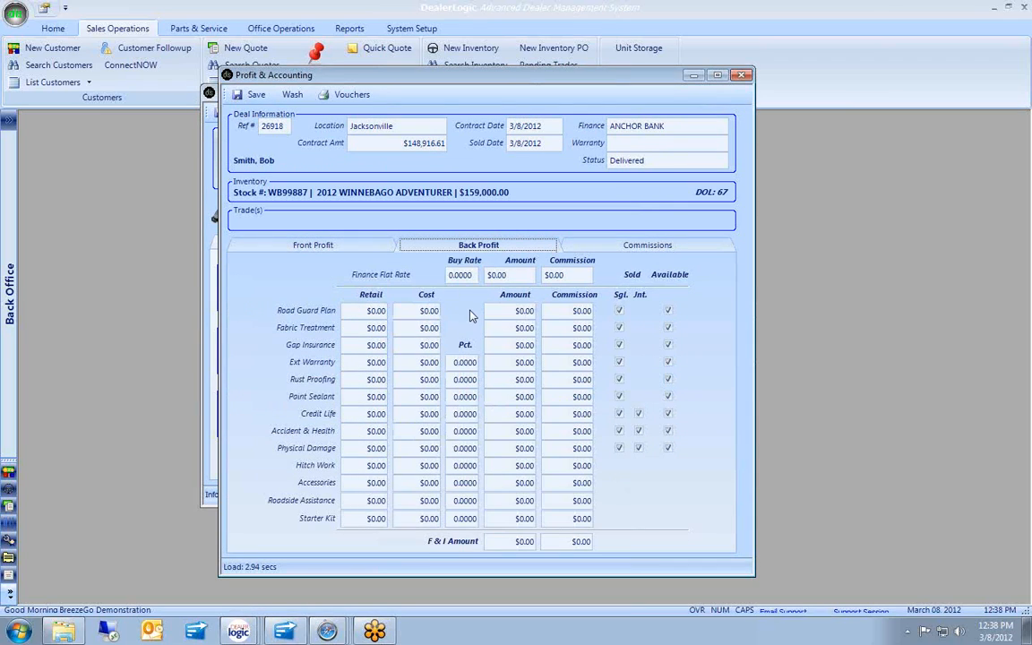
left_click(591, 244)
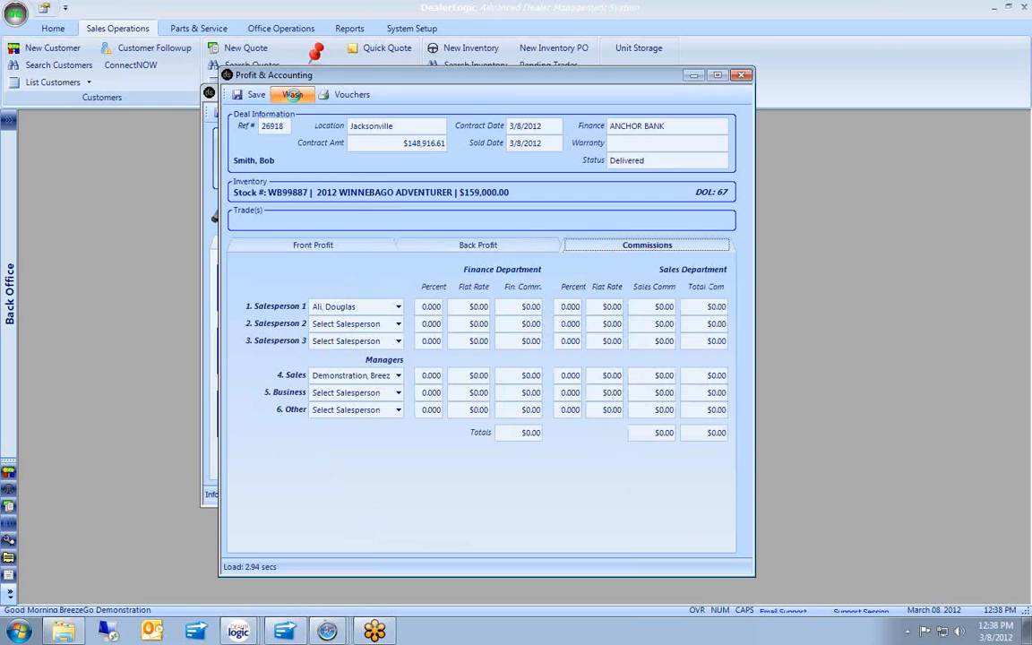
Wash the deal skipping add-ons, then close the report, deal and customer windows without saving.
left_click(293, 95)
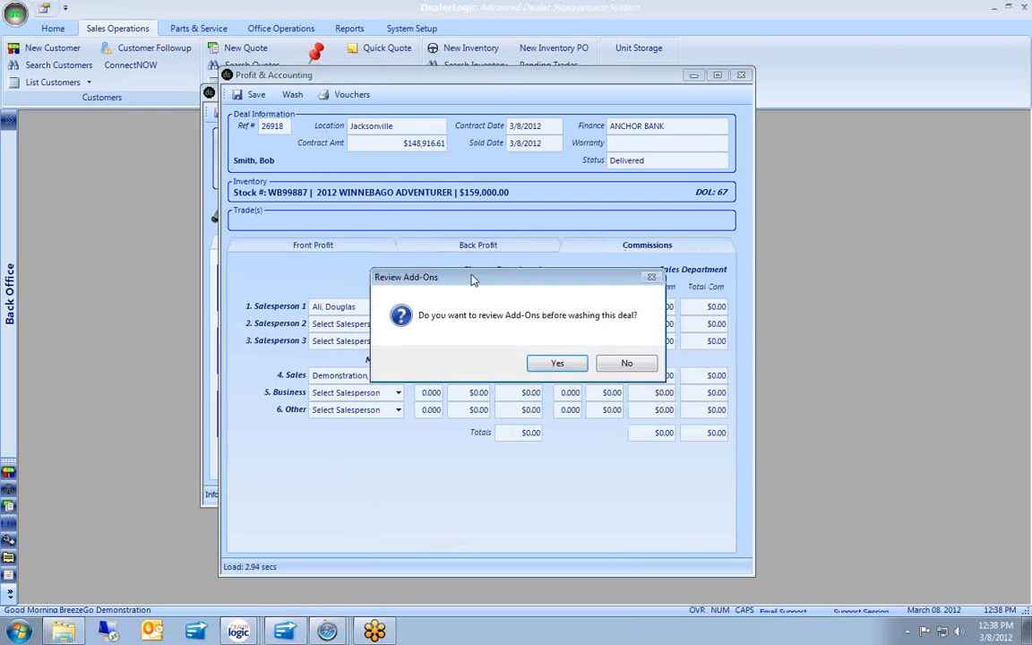
left_click(616, 368)
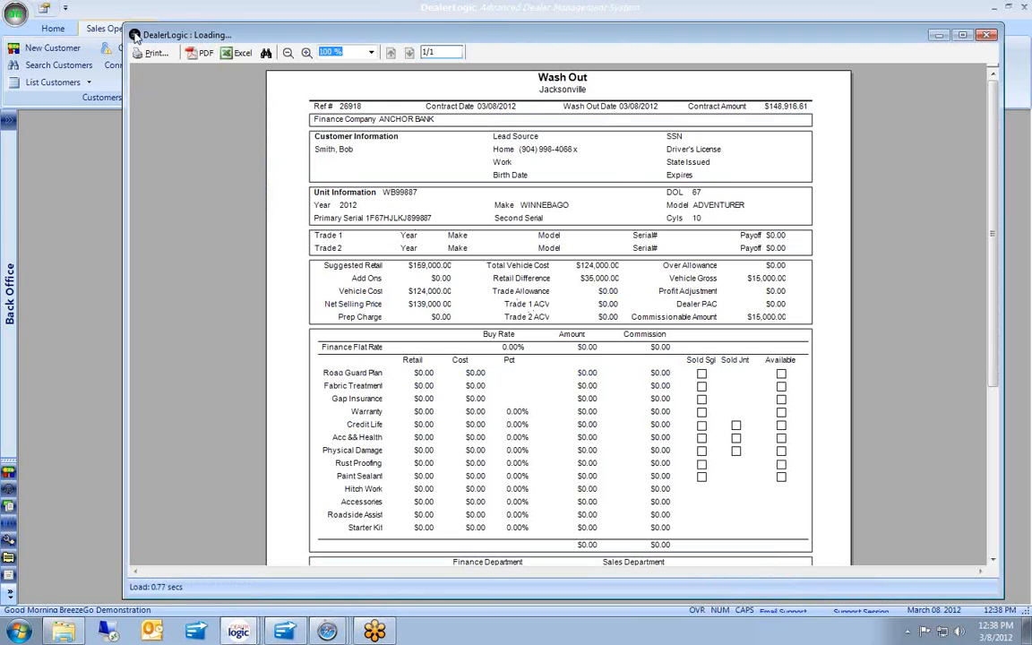
double_click(134, 34)
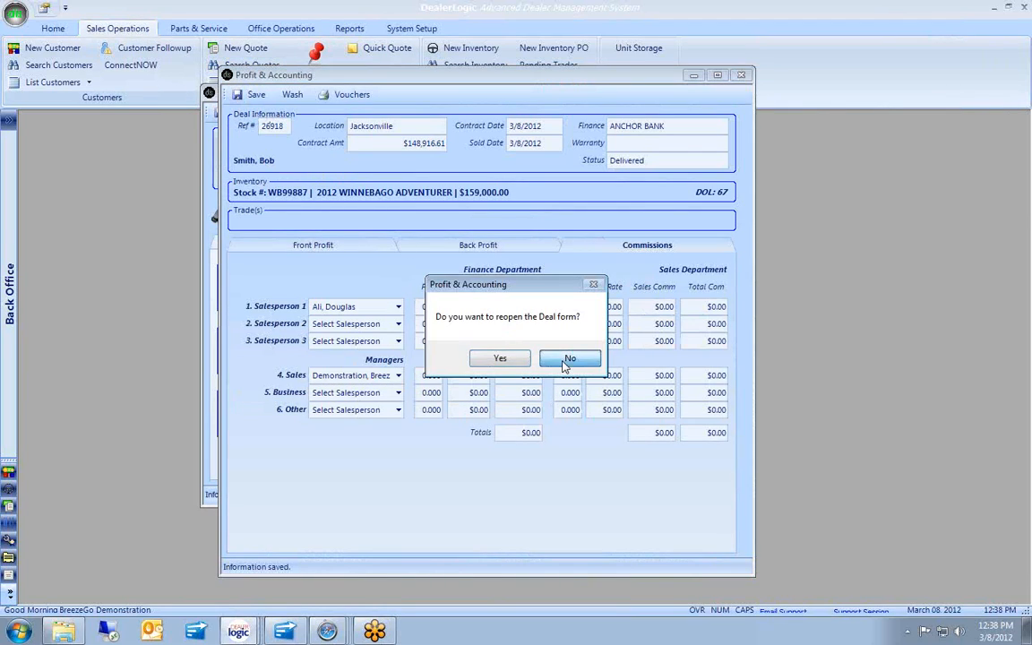
left_click(569, 358)
double_click(209, 93)
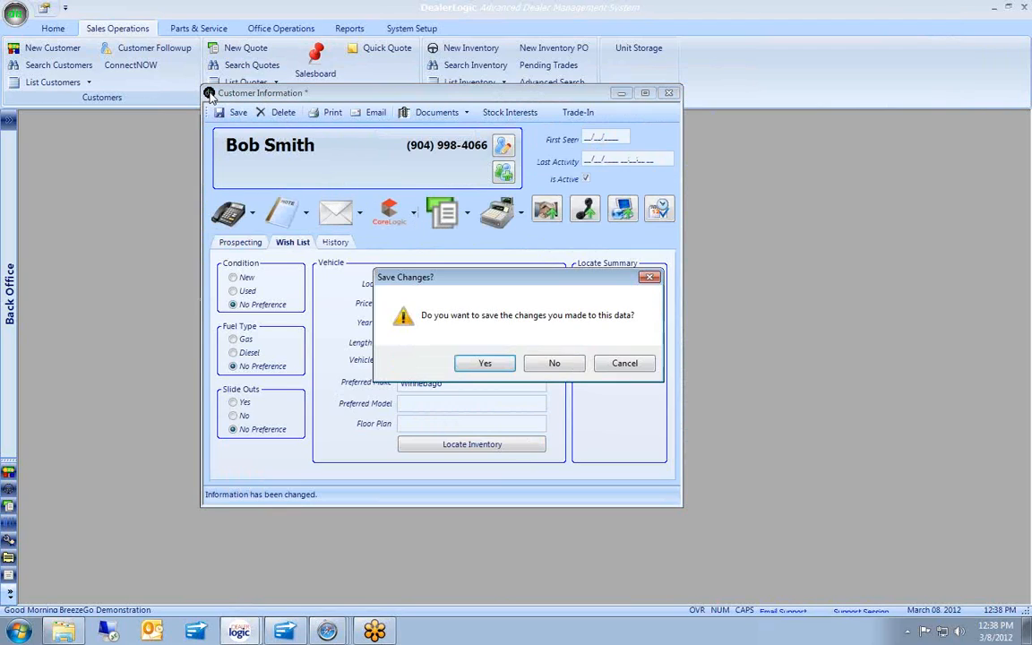
left_click(555, 364)
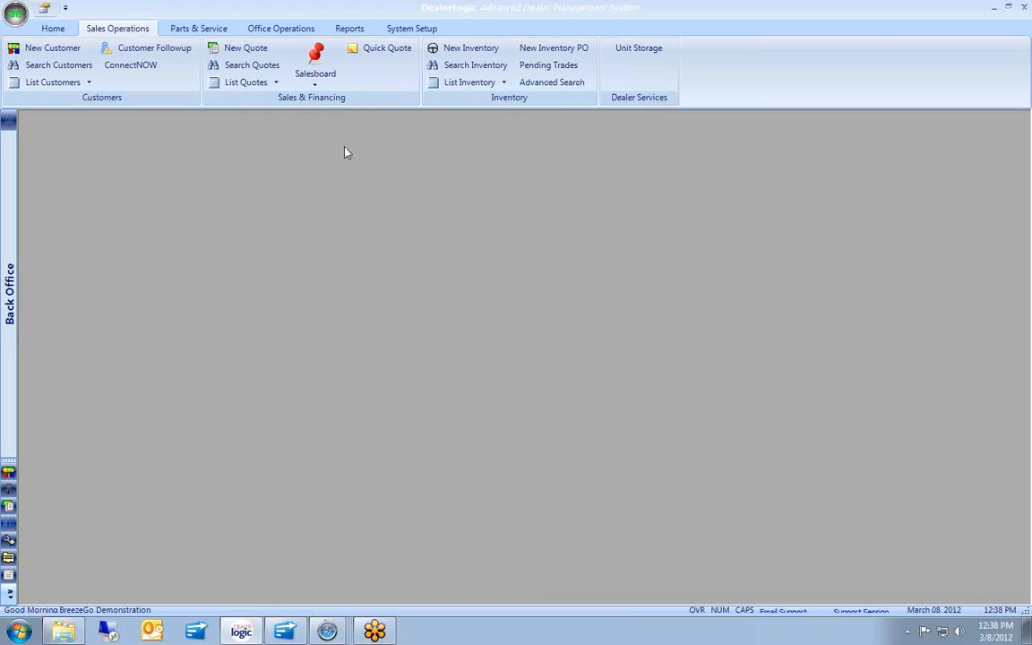
Load Jacksonville deal 26918 into Send Deals to Quickbooks, showing its $148,916.61 total.
left_click(268, 33)
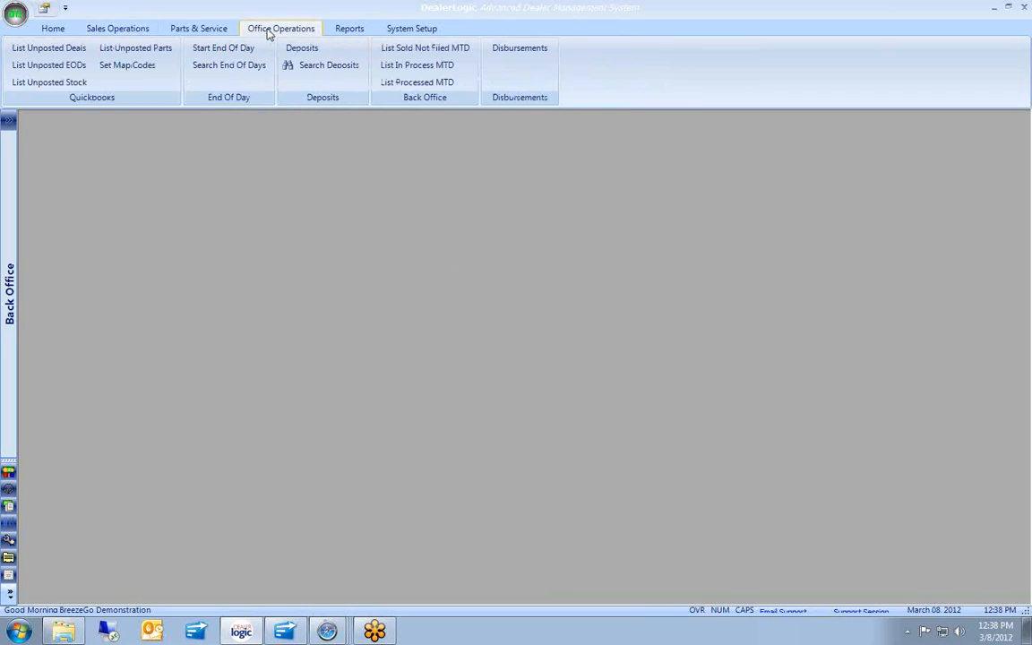
left_click(49, 48)
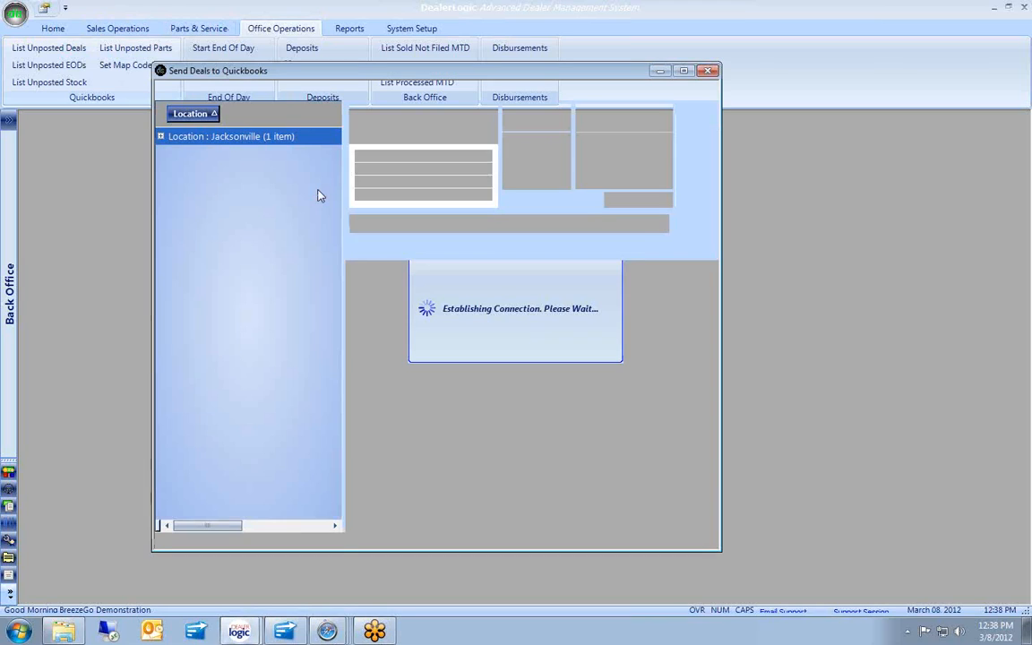
left_click(162, 137)
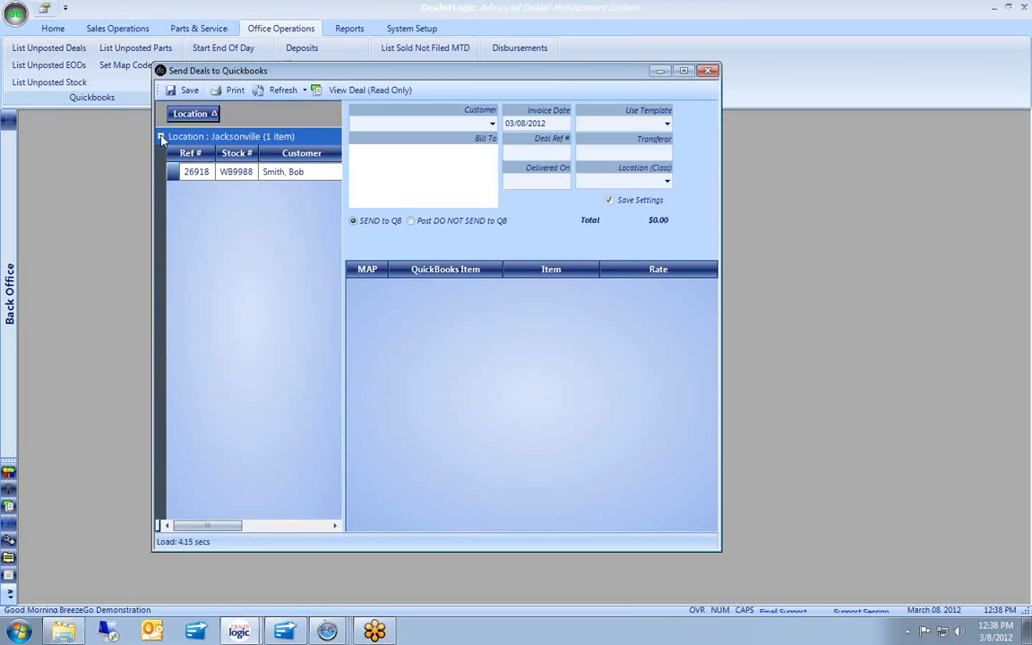
left_click(172, 171)
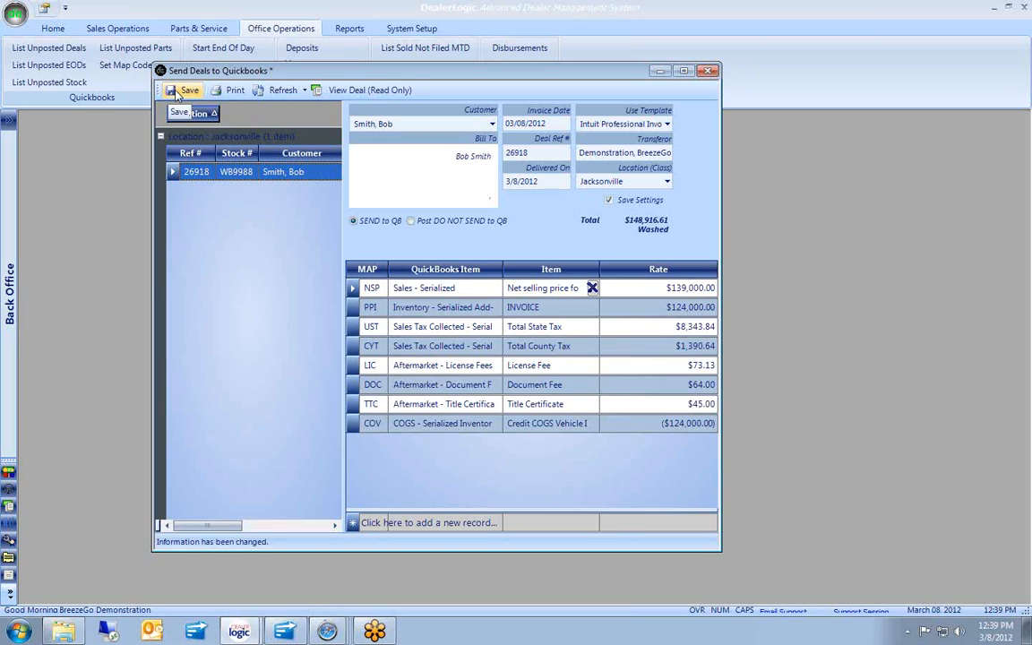
Post deal 26918 to QuickBooks, adding the customer, then close the window without a blank entry.
left_click(177, 93)
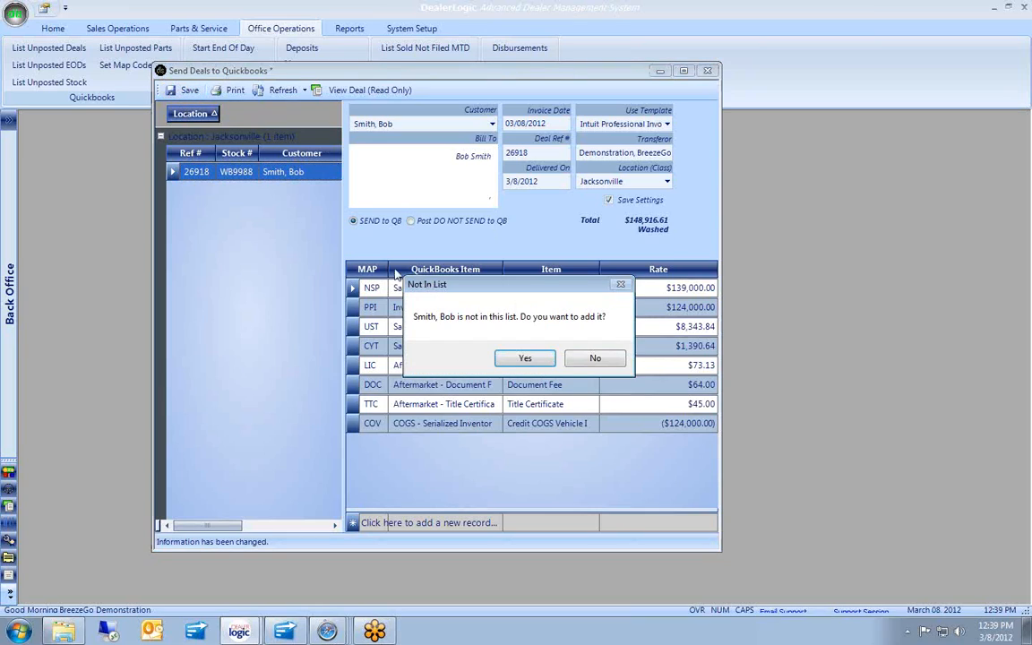
left_click(524, 359)
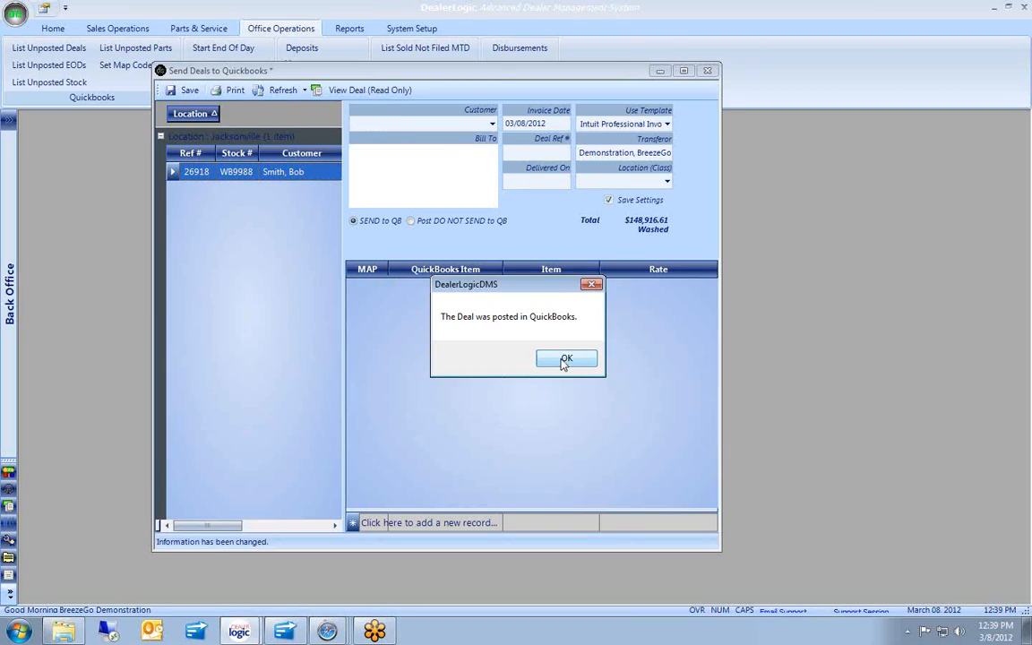
left_click(564, 361)
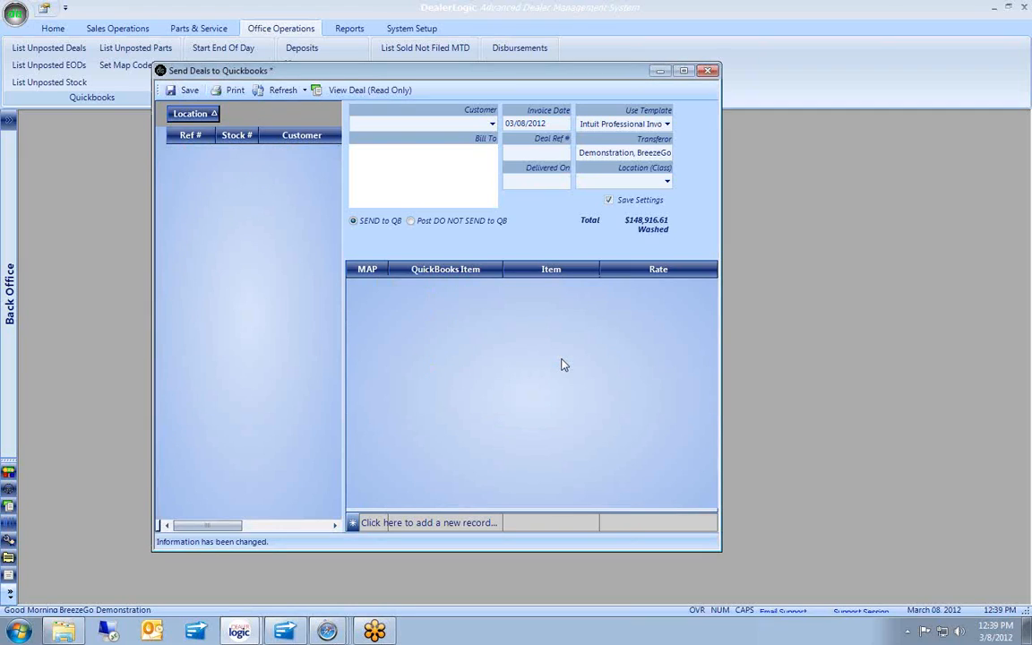
left_click(708, 71)
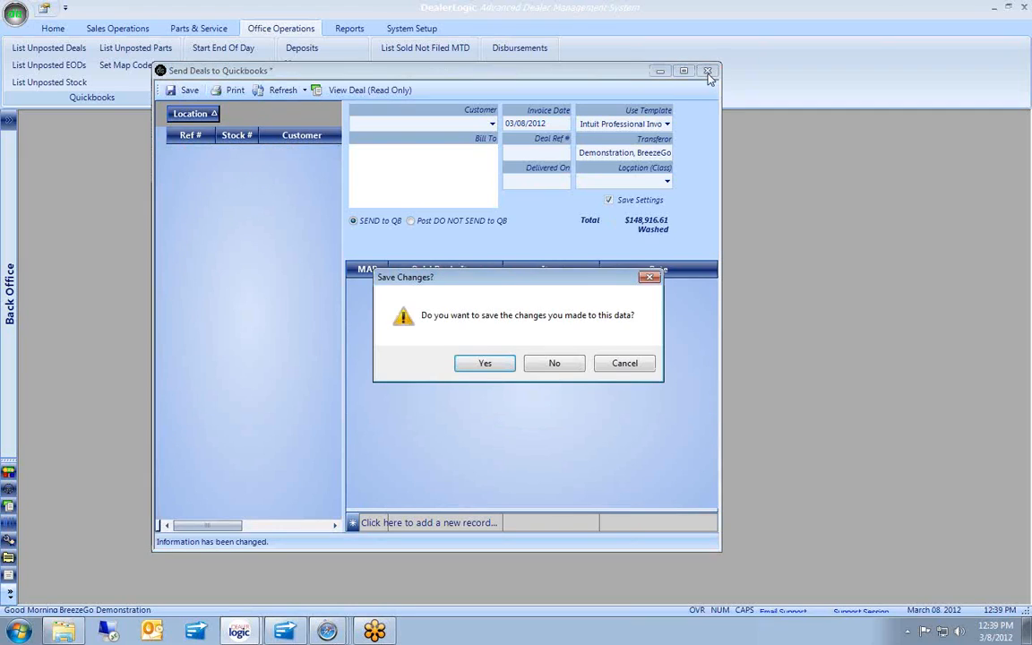
left_click(488, 362)
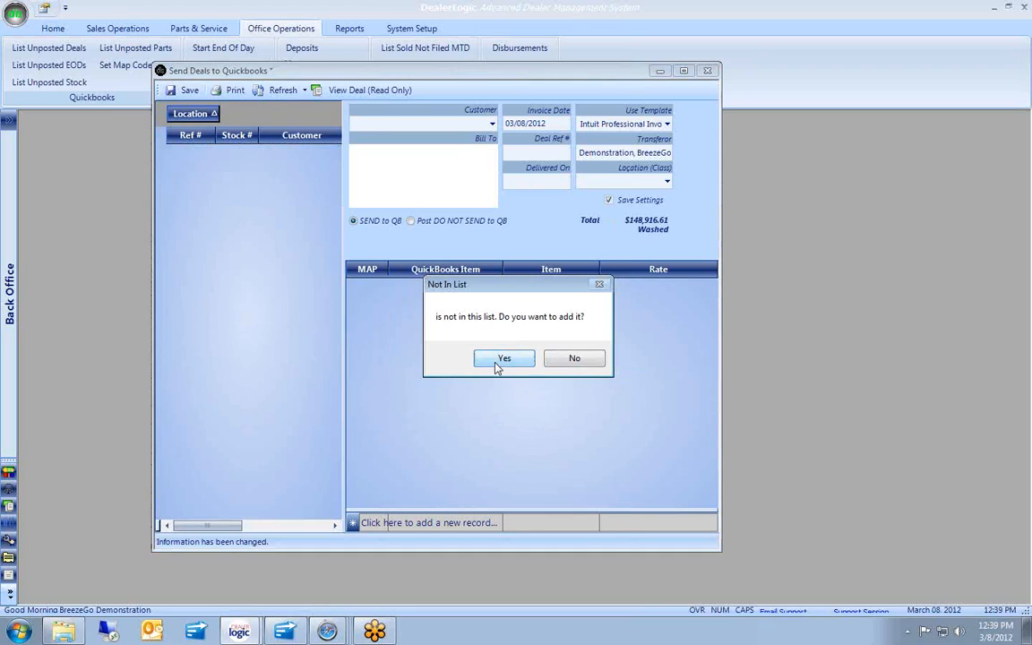
left_click(560, 360)
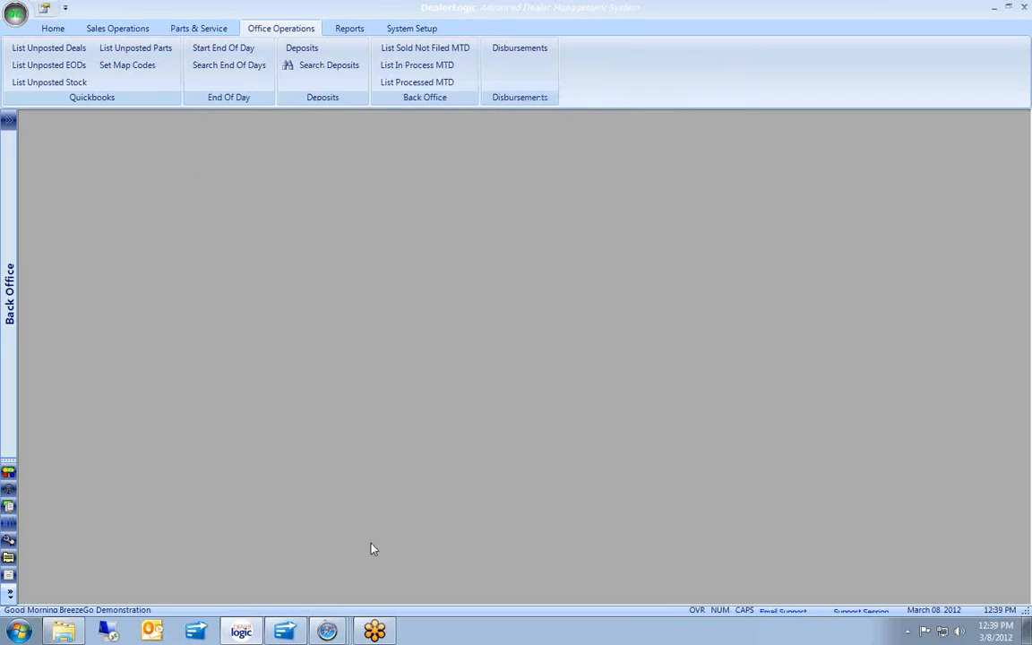
Open the customer's newly posted $148,916.61 invoice from the Customer Center, review it maximized, then close it.
left_click(287, 631)
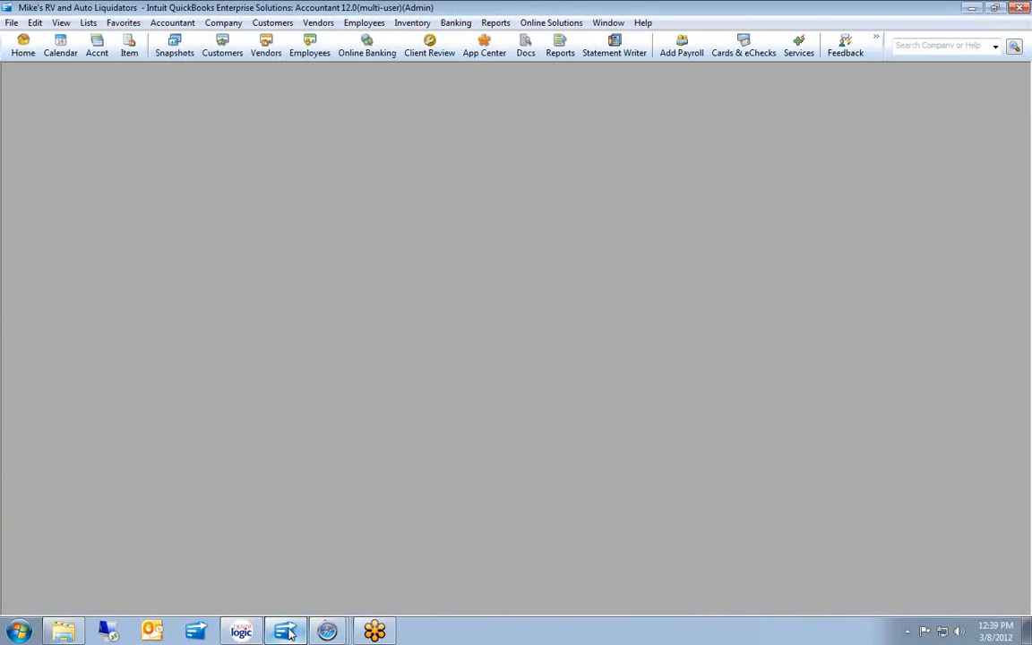
left_click(222, 47)
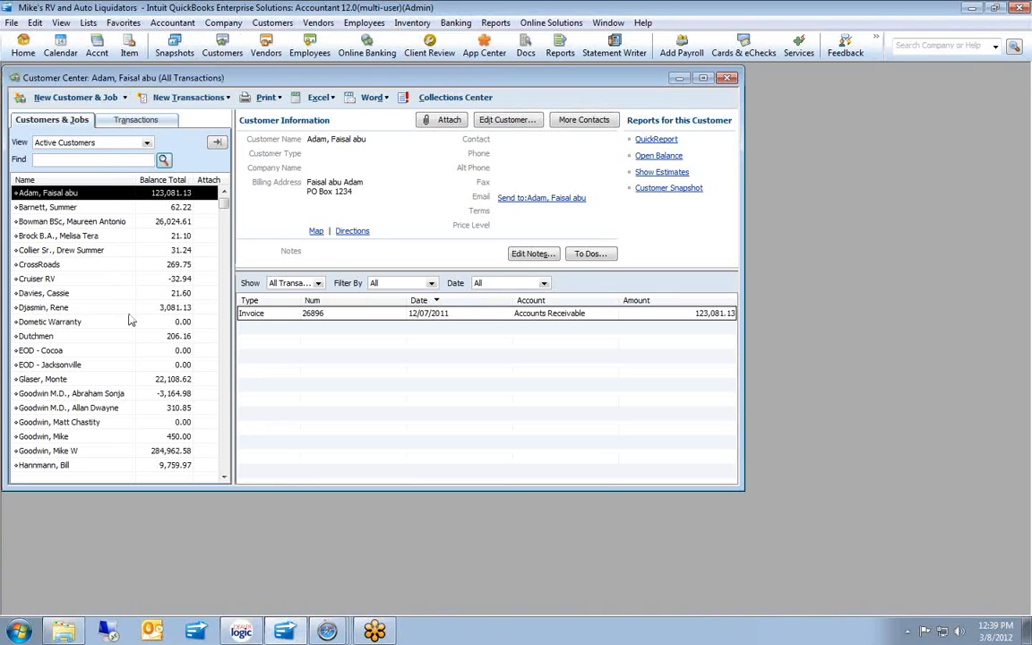
left_click(224, 477)
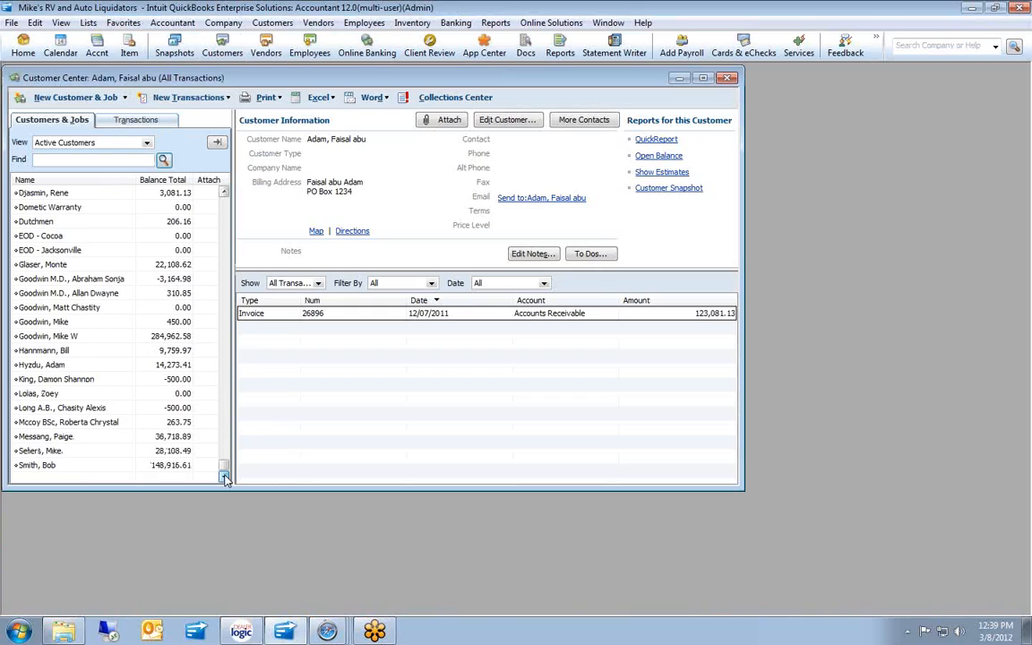
left_click(49, 465)
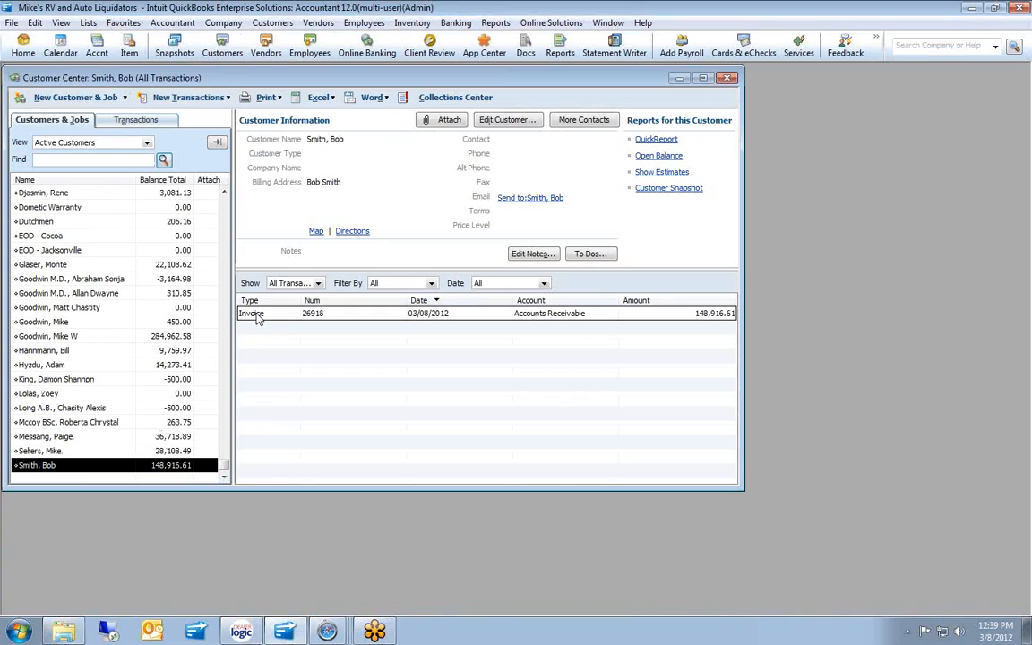
double_click(255, 315)
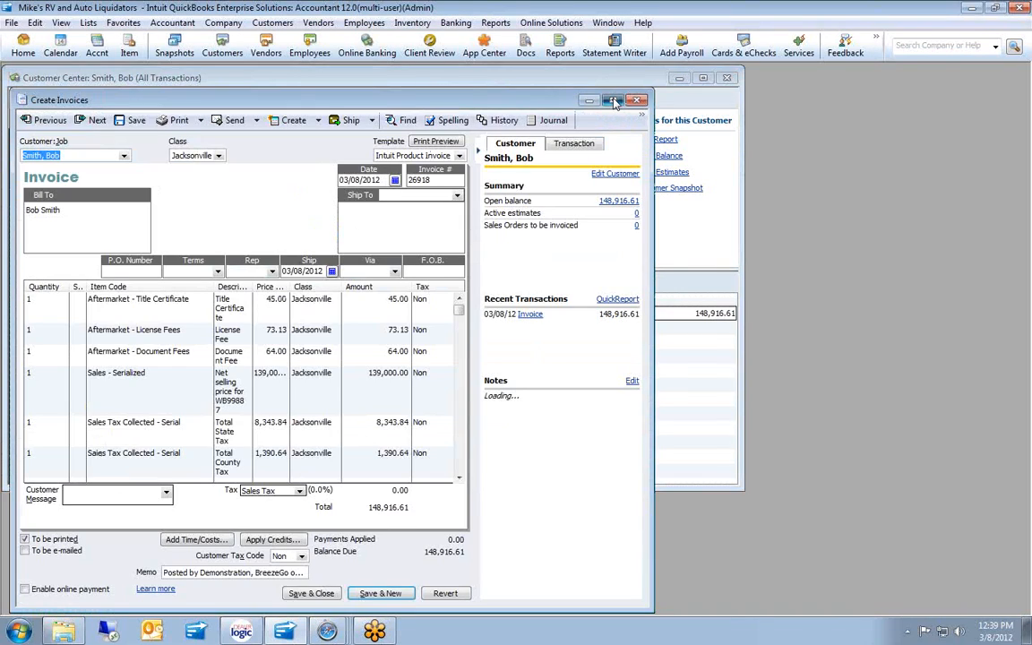
double_click(546, 95)
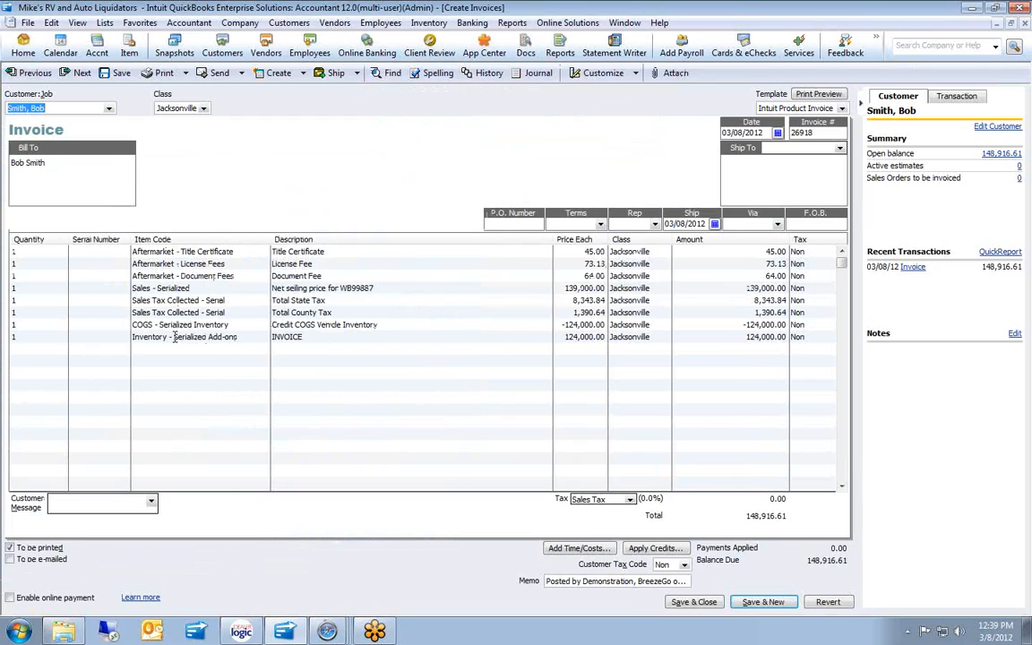
double_click(9, 24)
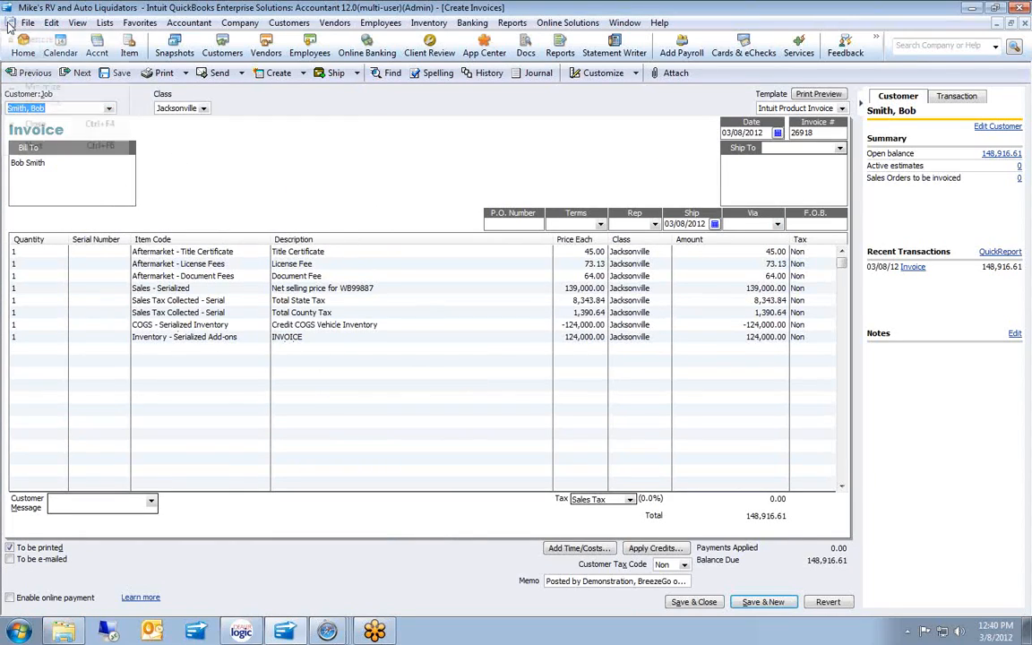
left_click(9, 23)
Close the Customer Center and run a maximized Profit & Loss Standard report dated Today (March 8, 2012).
left_click(10, 25)
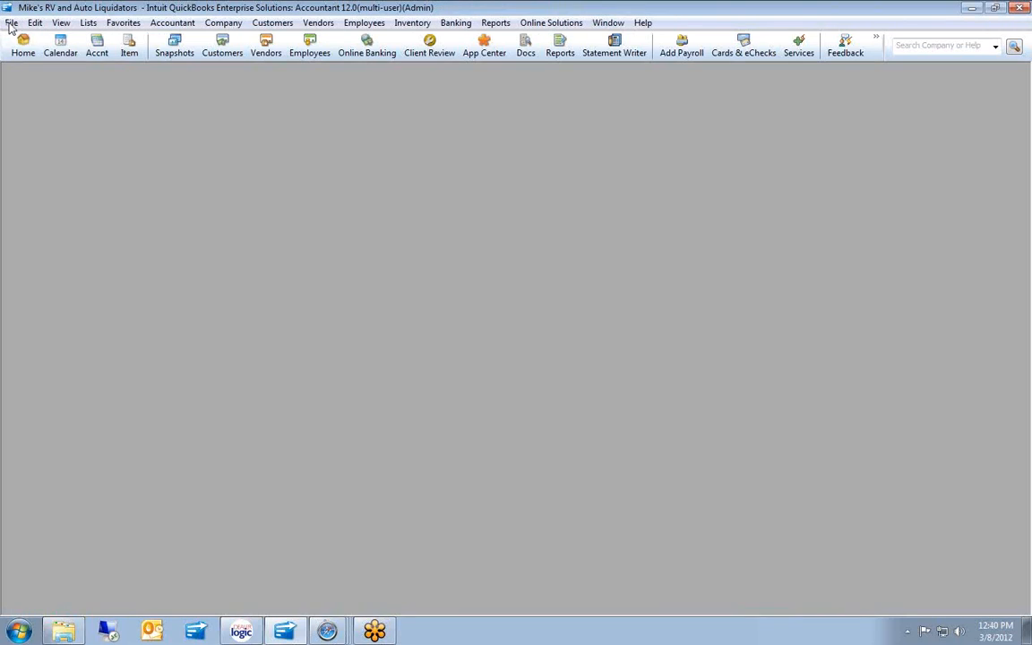
left_click(495, 23)
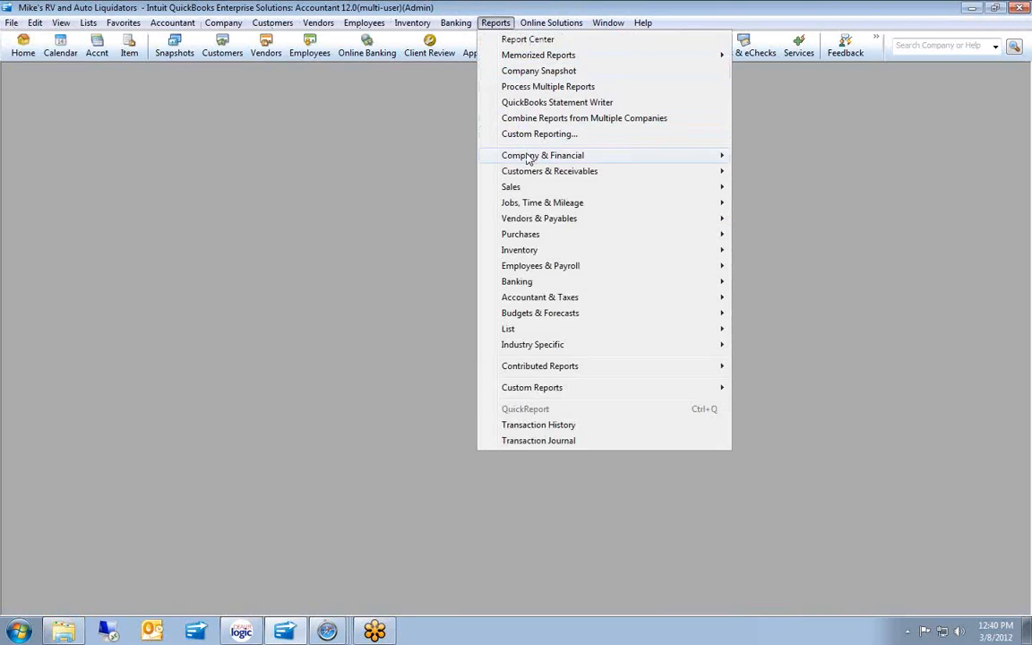
mouse_move(530, 157)
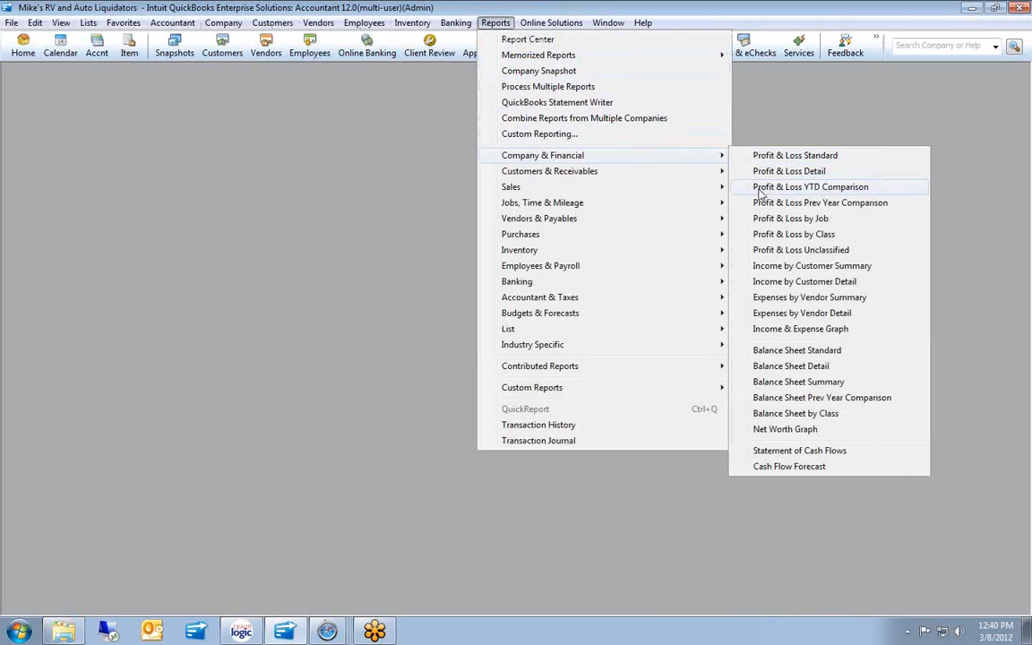
left_click(767, 157)
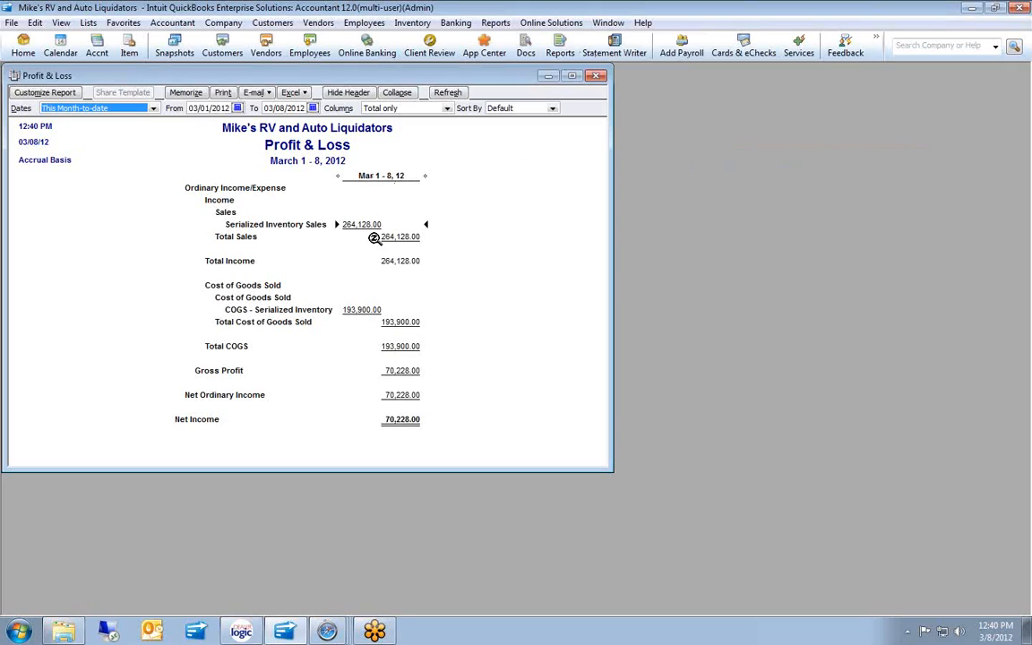
left_click(575, 77)
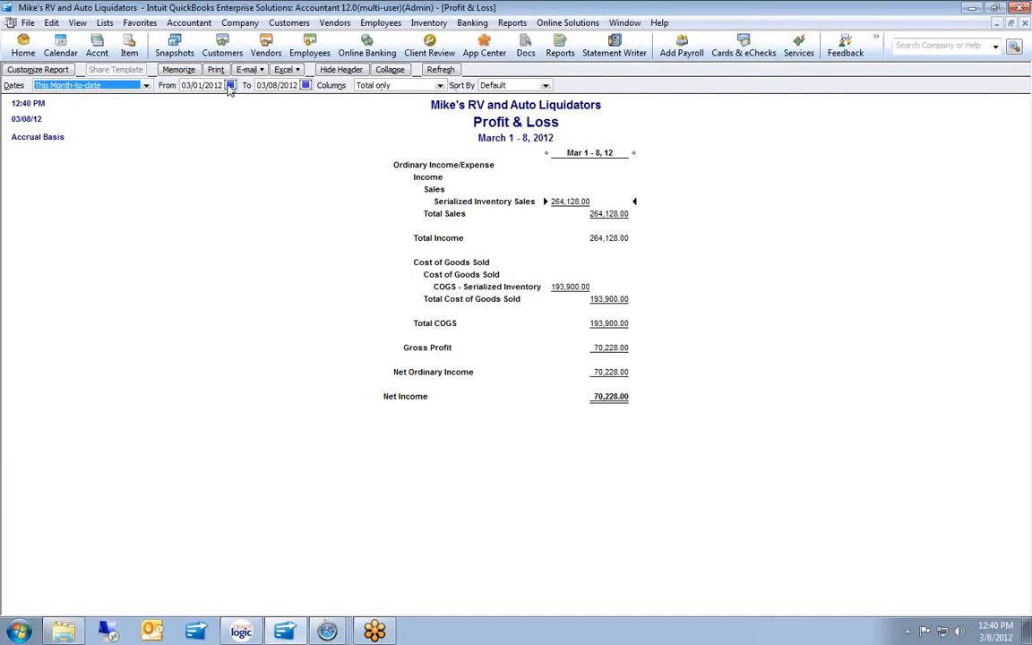
left_click(144, 83)
left_click(77, 108)
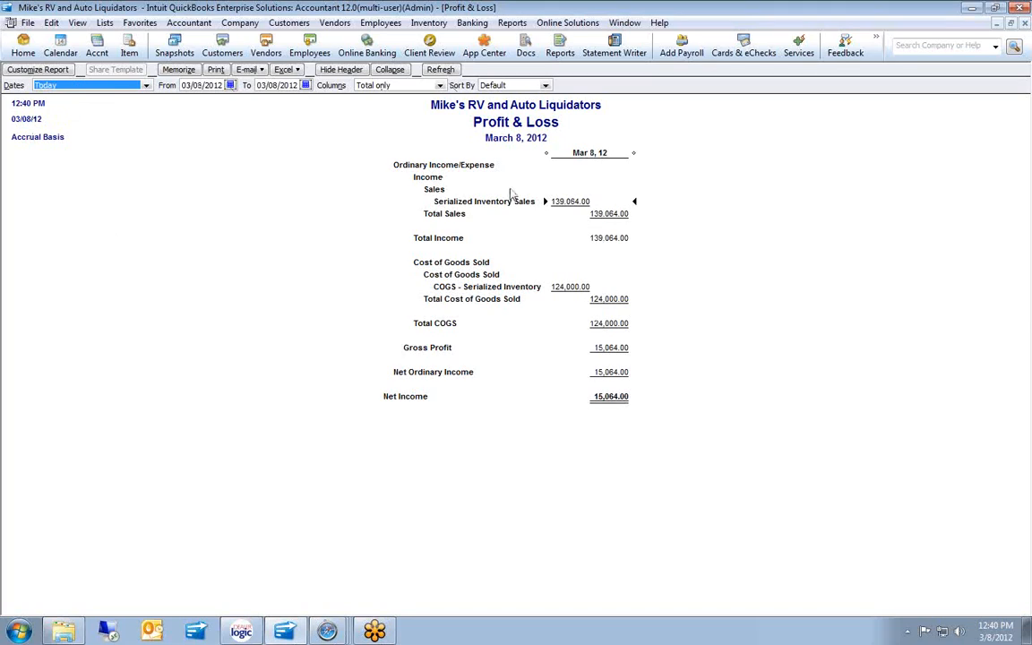